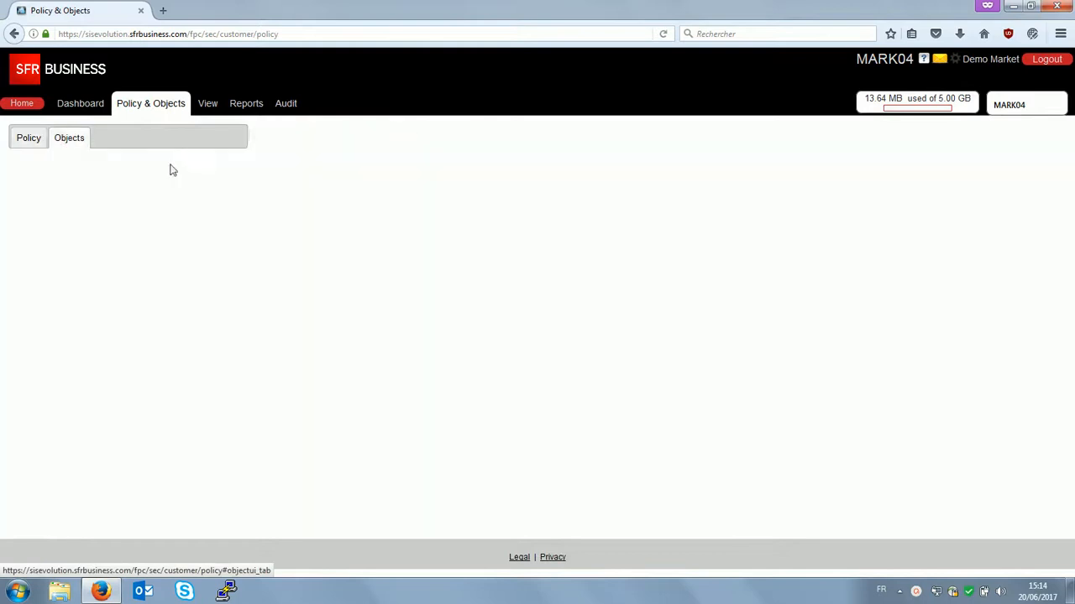
Create a firewall address object named "Serveur web" with IP/Netmask 192.168.42.10/255.255.255.255 and save it.
left_click(83, 211)
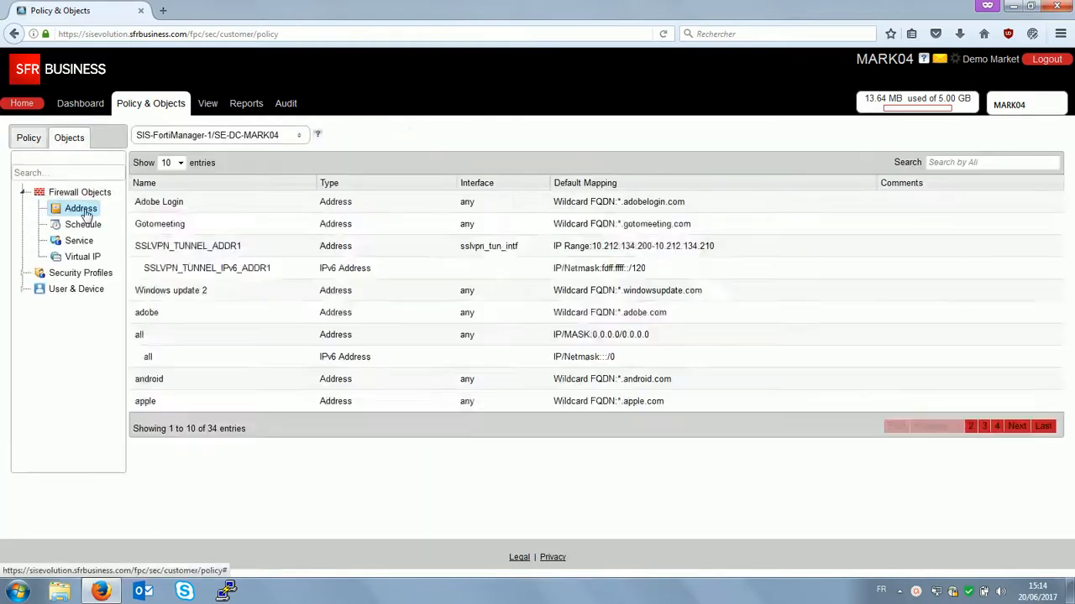
right_click(246, 209)
mouse_move(357, 218)
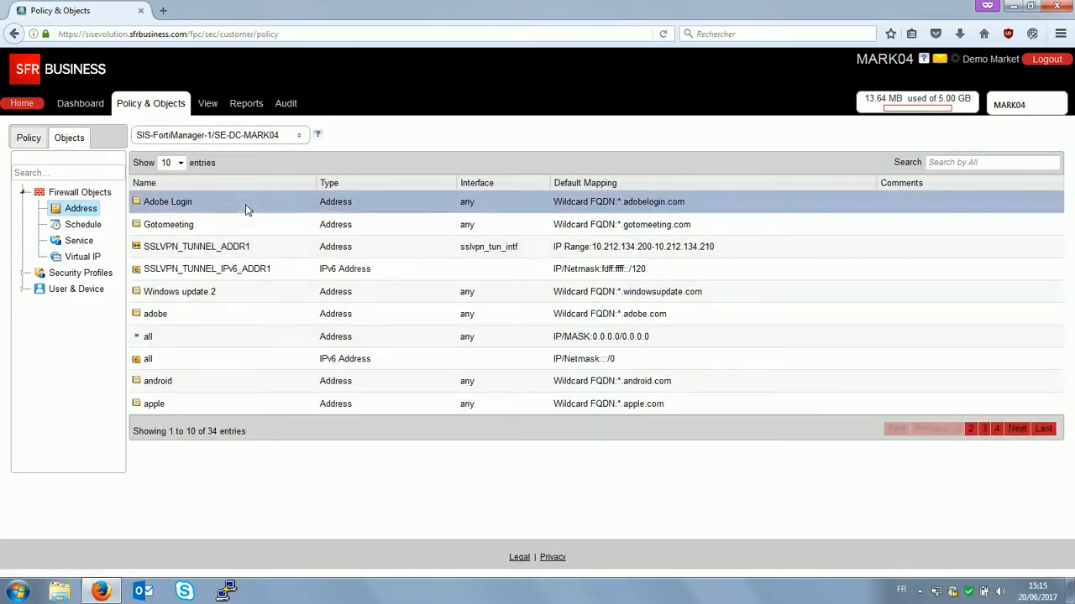
left_click(424, 221)
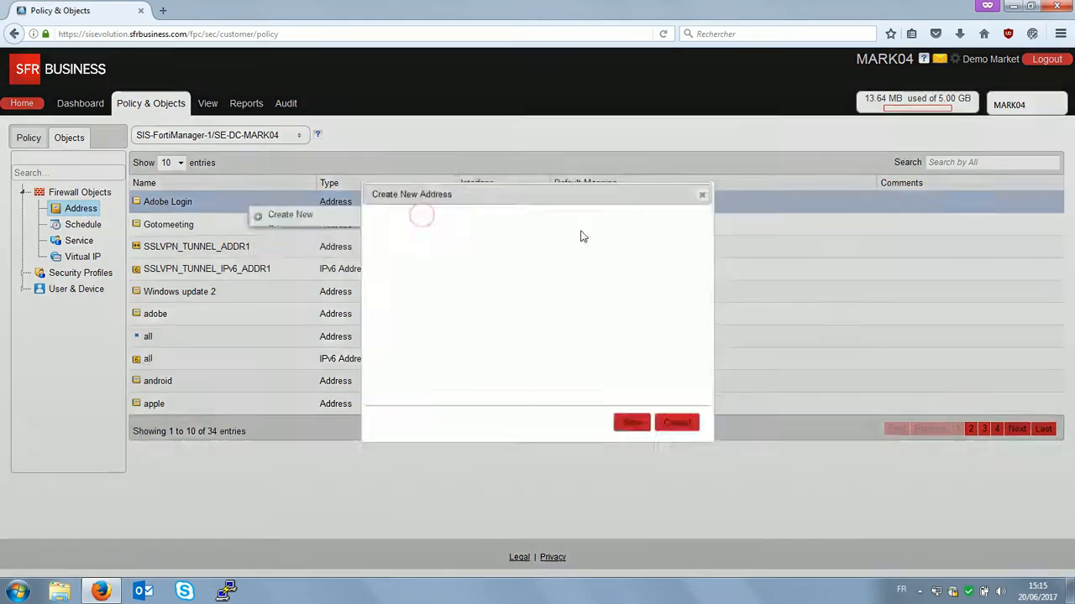
type("Serveur web")
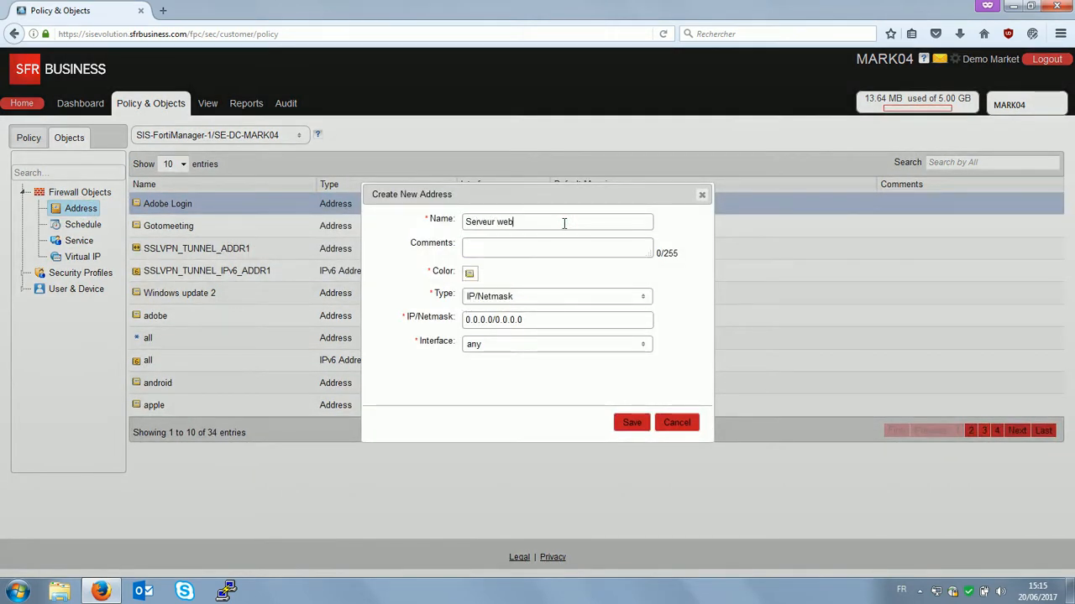
key("Tab")
key("Tab")
type("192.168.42.10/")
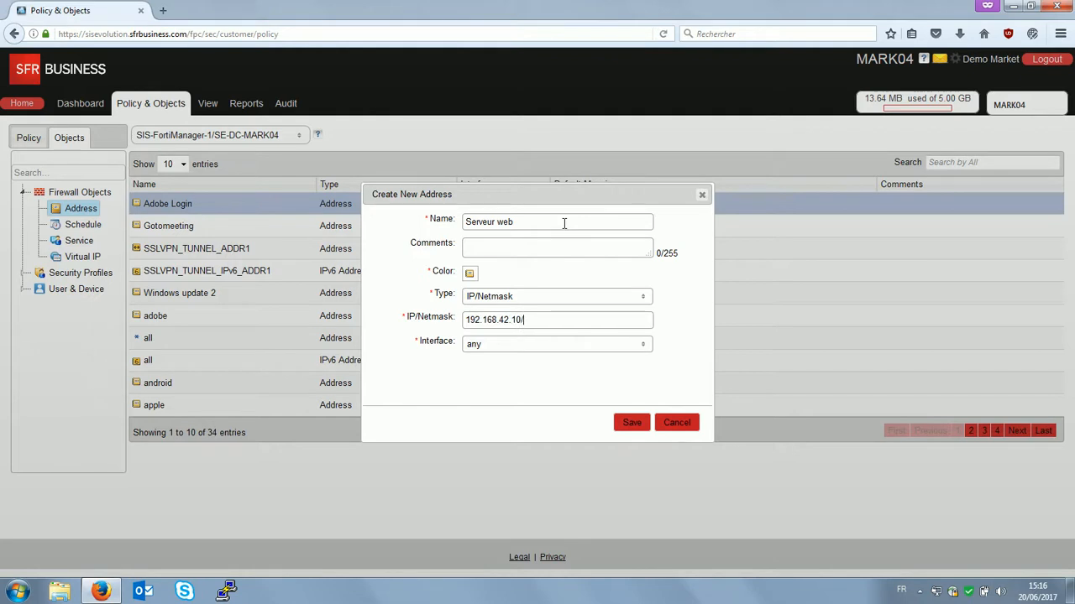
type("255.255.2")
left_click(632, 423)
Create an address object named "Reseau Entreprise" with IP/Netmask 192.168.42.0/255.255.255.0 and save it.
right_click(202, 207)
mouse_move(252, 216)
left_click(409, 221)
left_click(515, 221)
type("Reseau Entreprise192.168.42.0/255.255.255.0")
key("Return")
Create an address object named "PC directeur" with IP/Netmask 192.168.42.50/255.255.255.255 and save it.
right_click(199, 225)
left_click(411, 241)
left_click(502, 222)
type("PC directeur")
key("Tab")
key("Tab")
key("Tab")
type("192.168.42.50/255.255.255.255")
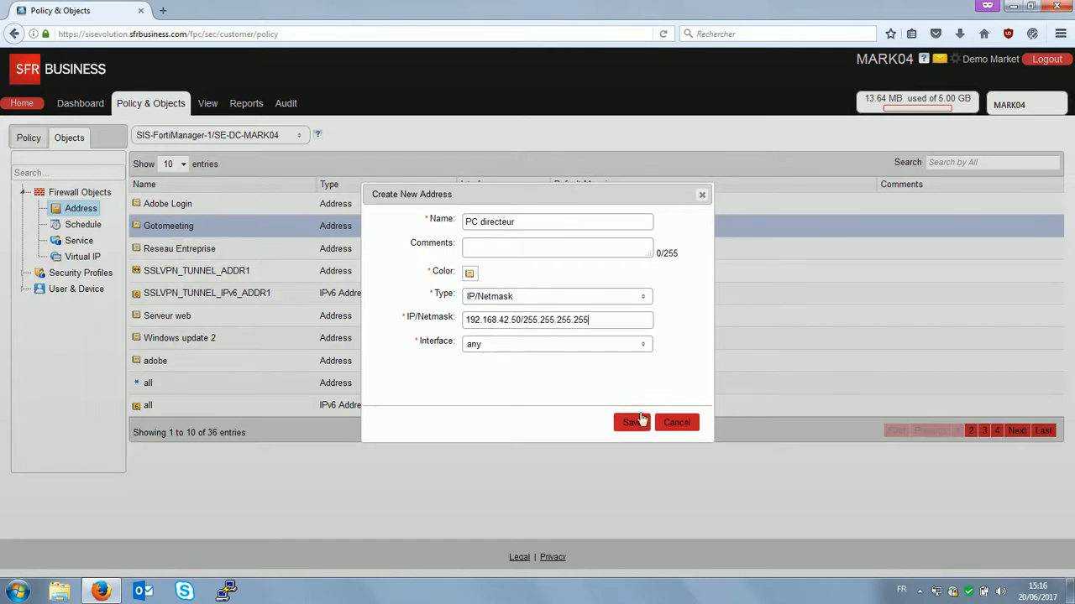
left_click(631, 422)
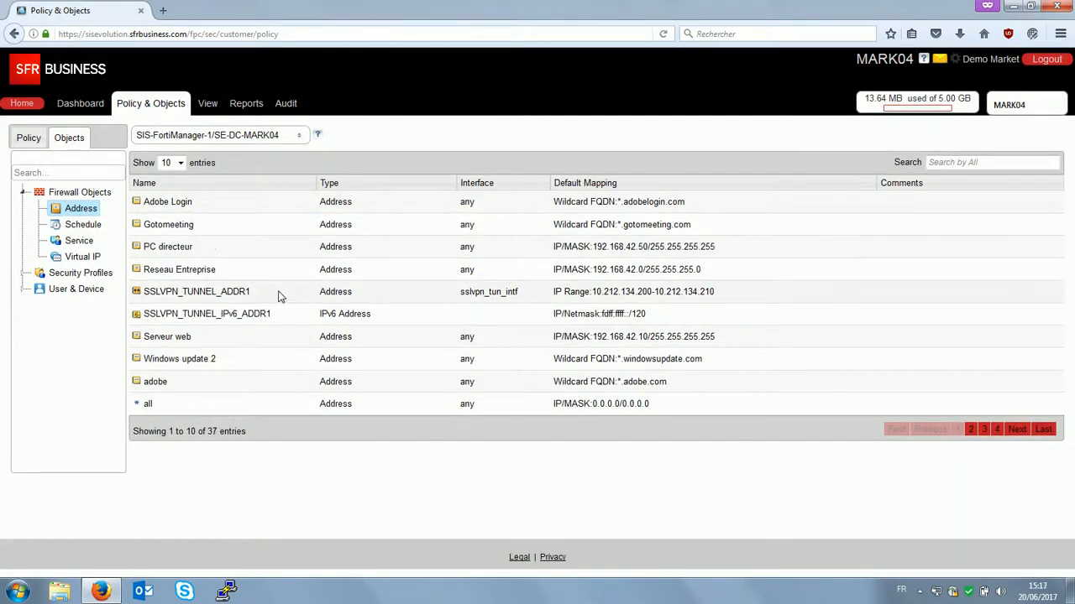
Start a new recurring firewall schedule named "Heures de travail" covering Monday through Friday.
left_click(84, 225)
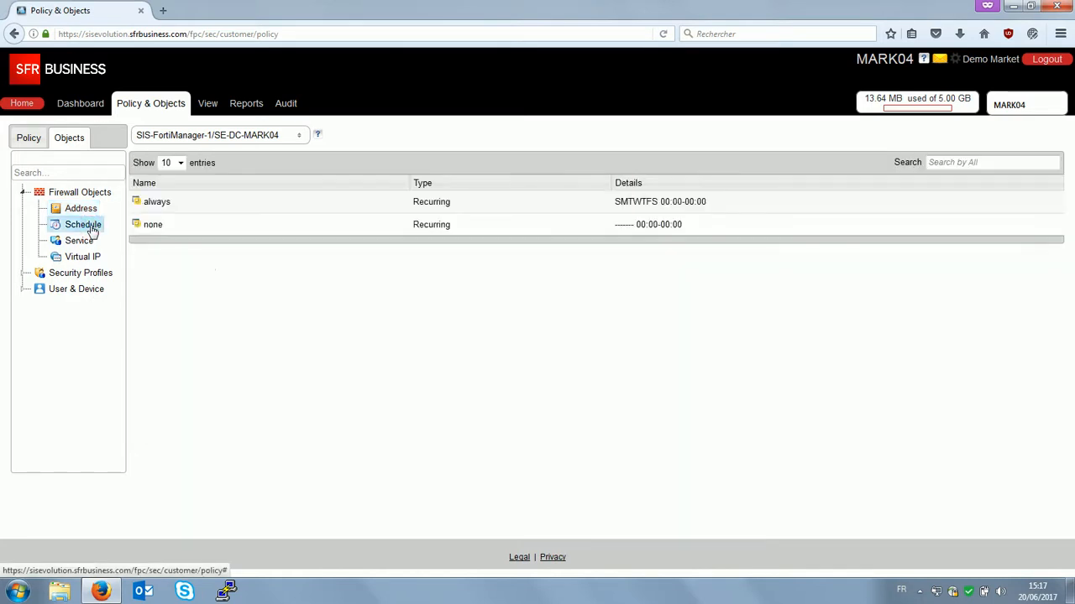
right_click(235, 224)
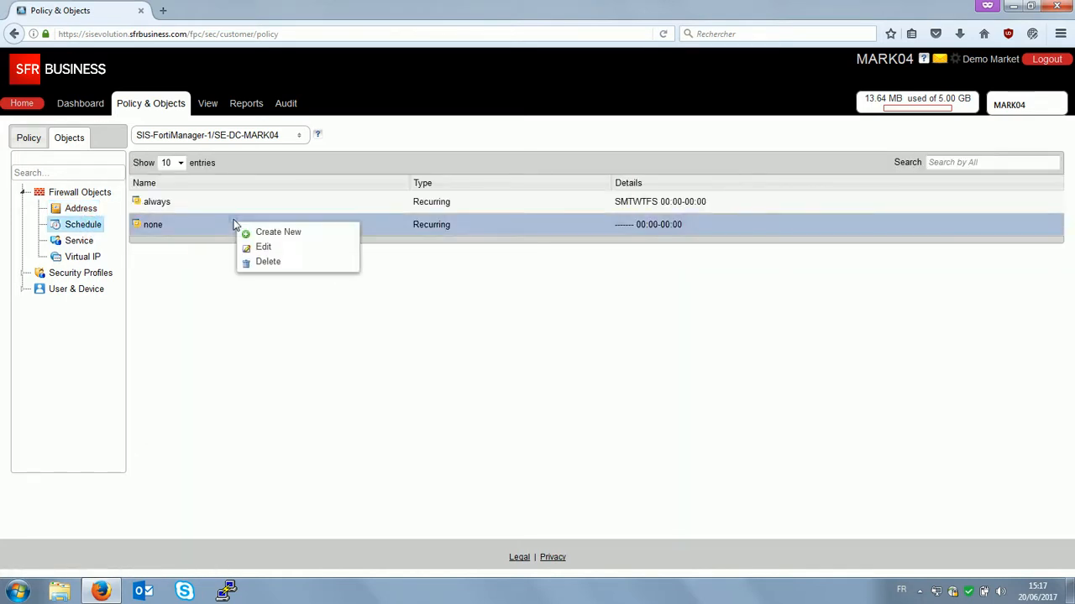
left_click(307, 241)
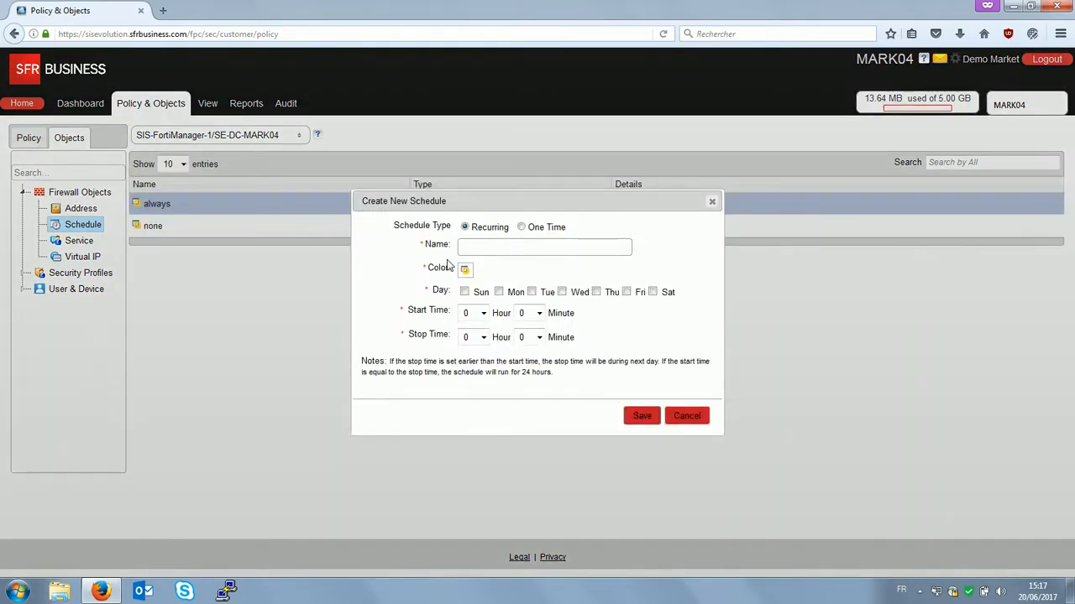
left_click(498, 292)
left_click(531, 291)
left_click(562, 291)
left_click(596, 291)
left_click(626, 291)
left_click(501, 246)
type("Heures de travail")
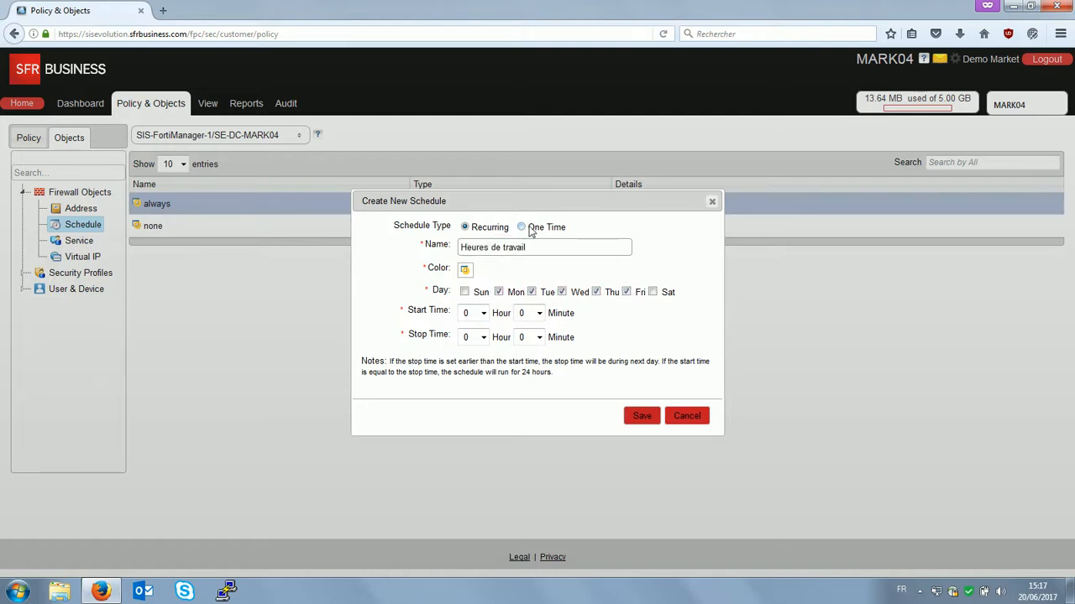
Set the recurring schedule's start time to hour 8 and stop time to hour 18, and save it.
left_click(473, 313)
left_click(467, 371)
left_click(473, 337)
left_click(467, 500)
left_click(465, 228)
left_click(641, 420)
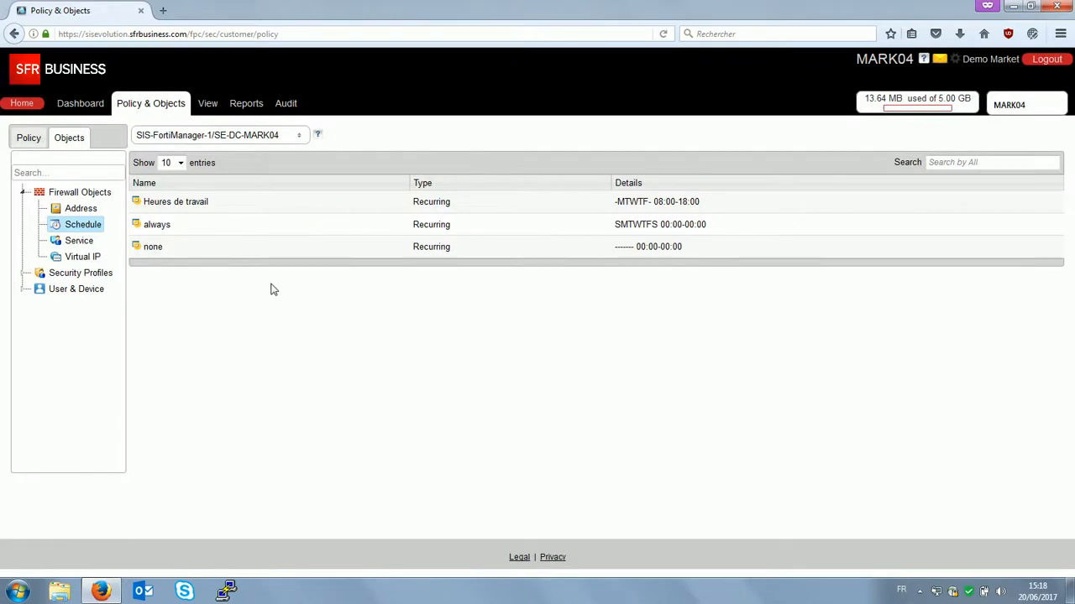
Start a new web filter security profile named "Filtrage Salaries".
left_click(21, 277)
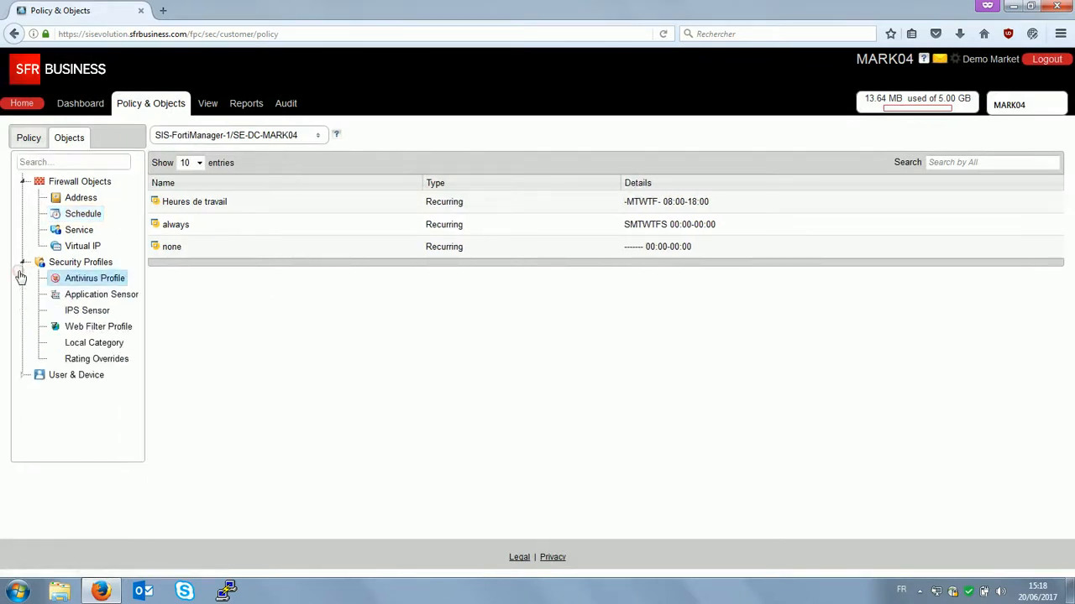
left_click(98, 329)
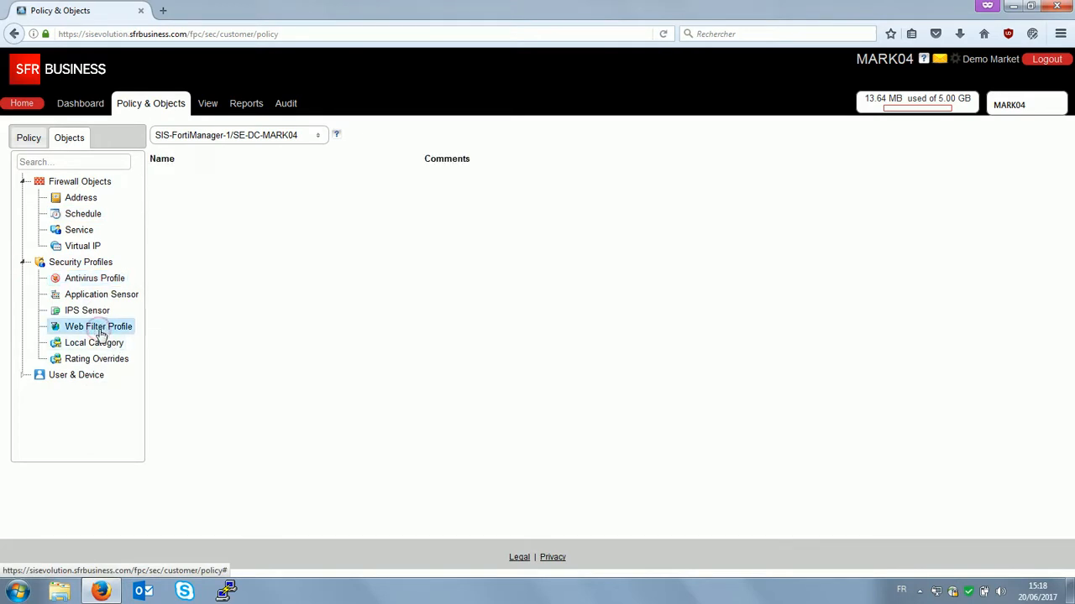
right_click(258, 210)
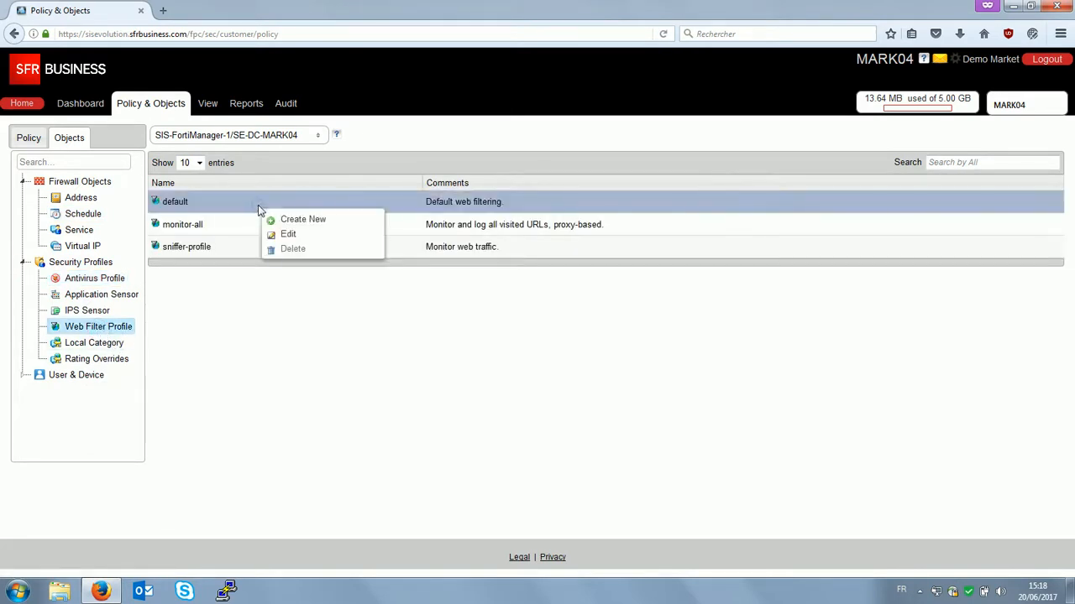
left_click(318, 221)
left_click(362, 196)
type("Filtrage Salaries")
key("Tab")
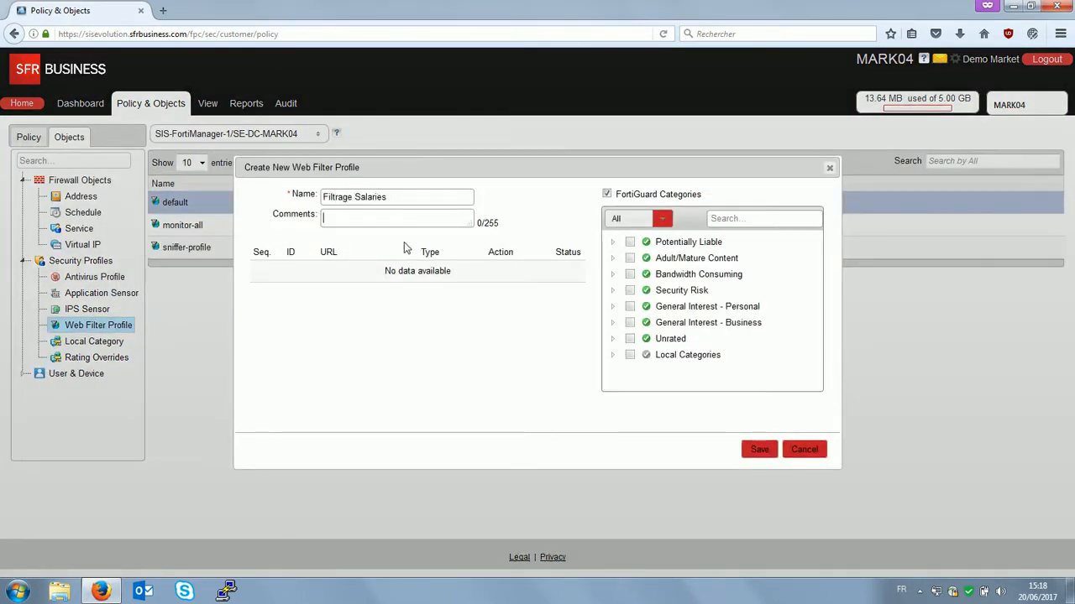
Set the Security Risk FortiGuard category to Block in the new web filter profile.
left_click(612, 258)
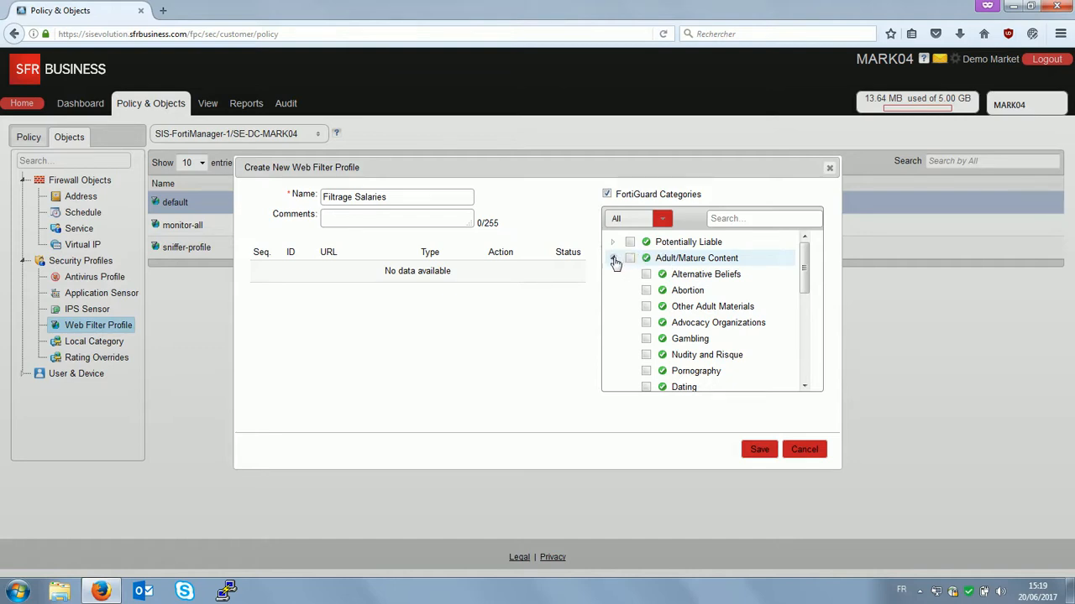
left_click(613, 259)
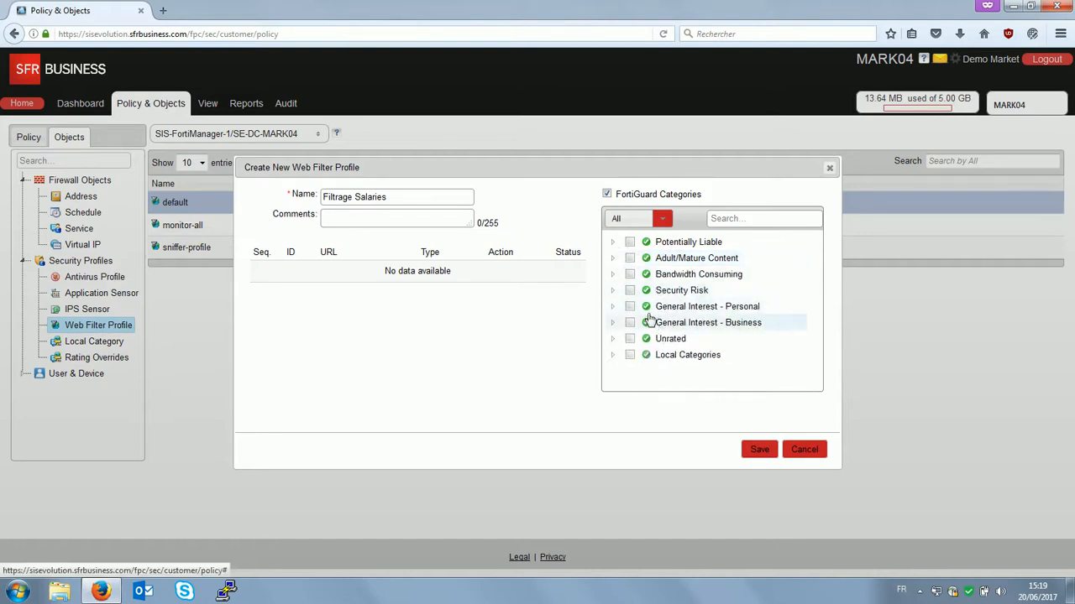
left_click(630, 291)
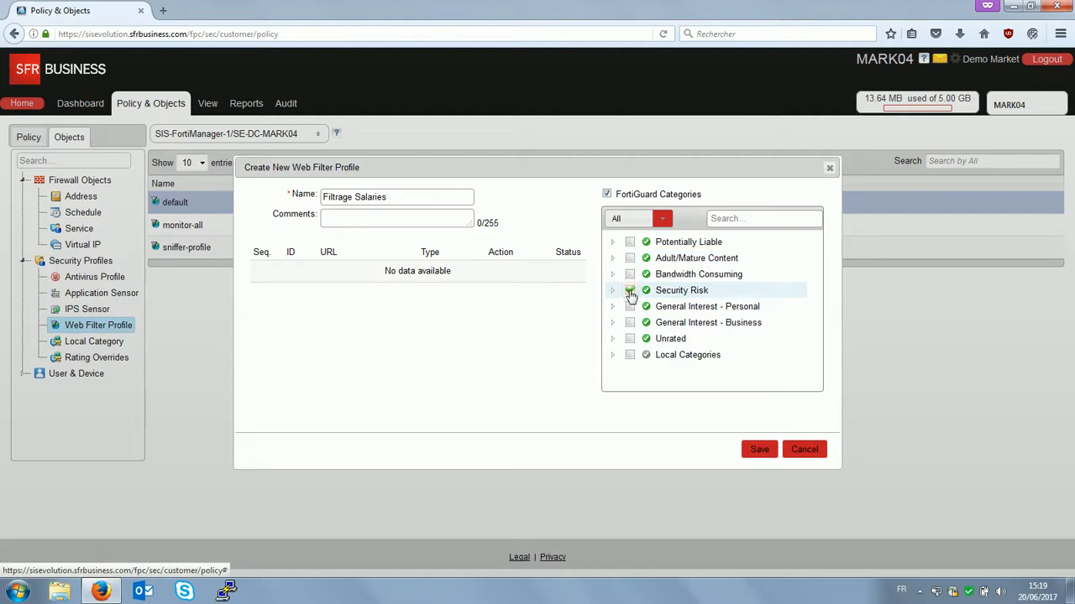
right_click(690, 293)
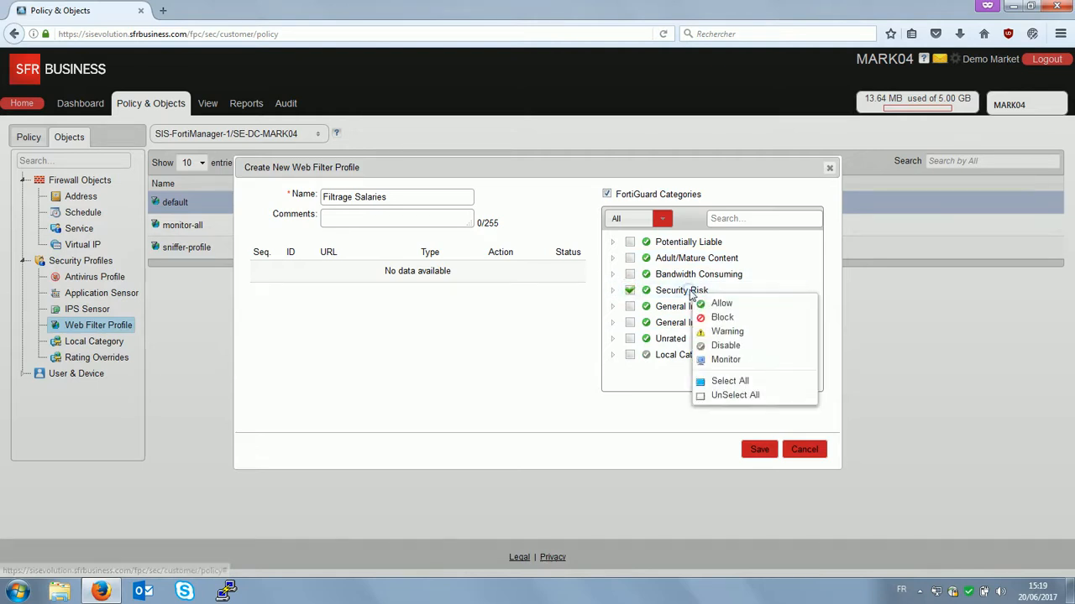
left_click(740, 320)
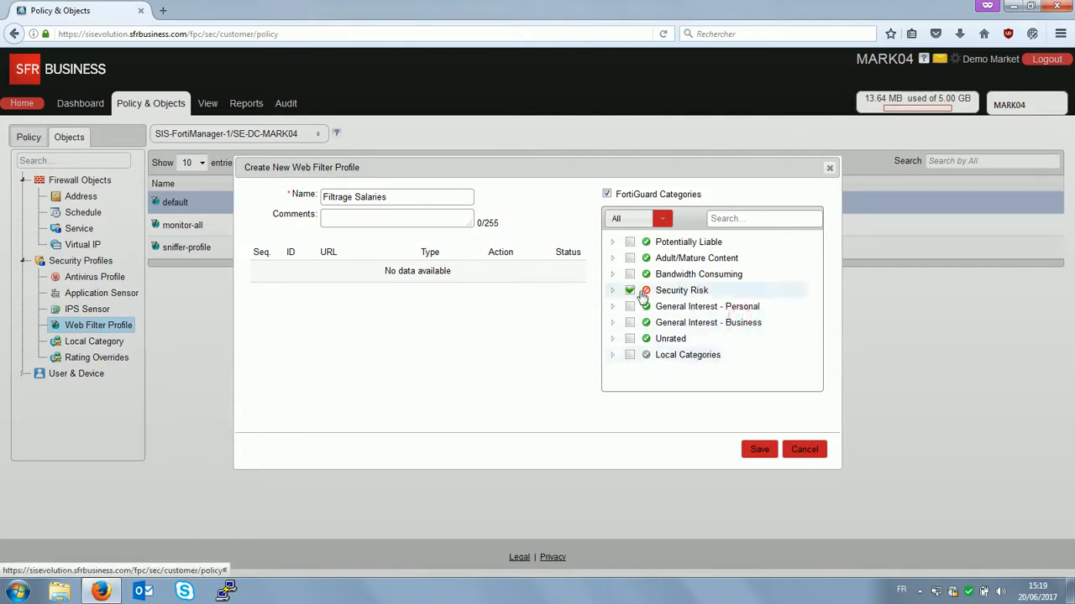
Block the Potentially Liable, Adult/Mature Content and Bandwidth Consuming categories in the web filter profile.
right_click(666, 276)
left_click(689, 171)
left_click(629, 274)
left_click(629, 259)
left_click(630, 243)
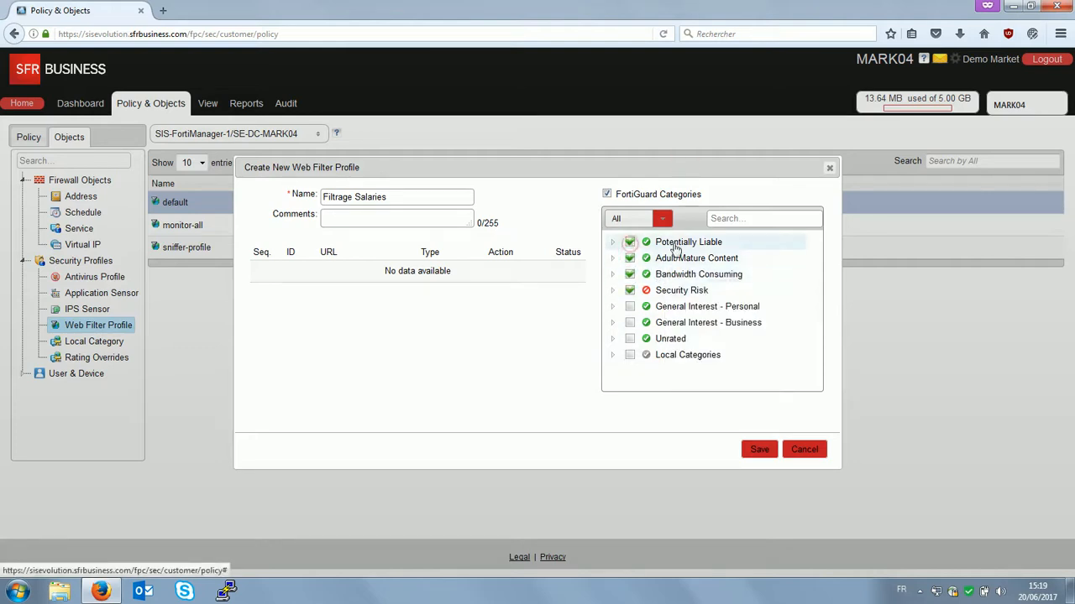
right_click(690, 275)
left_click(718, 299)
Block the Games subcategory under General Interest - Personal and save the web filter profile.
left_click(613, 307)
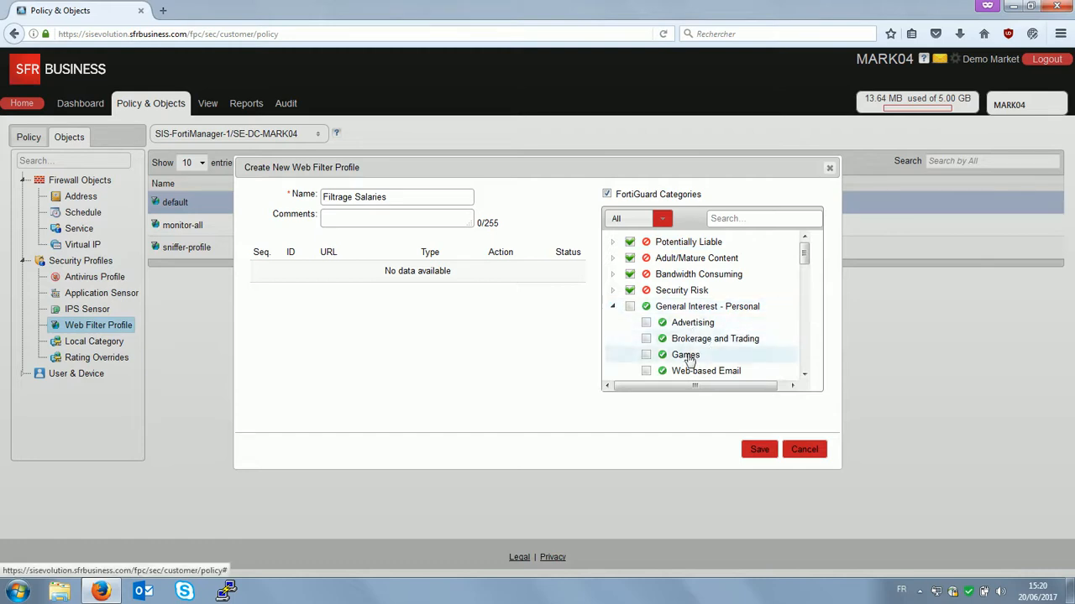
left_click(648, 356)
right_click(692, 359)
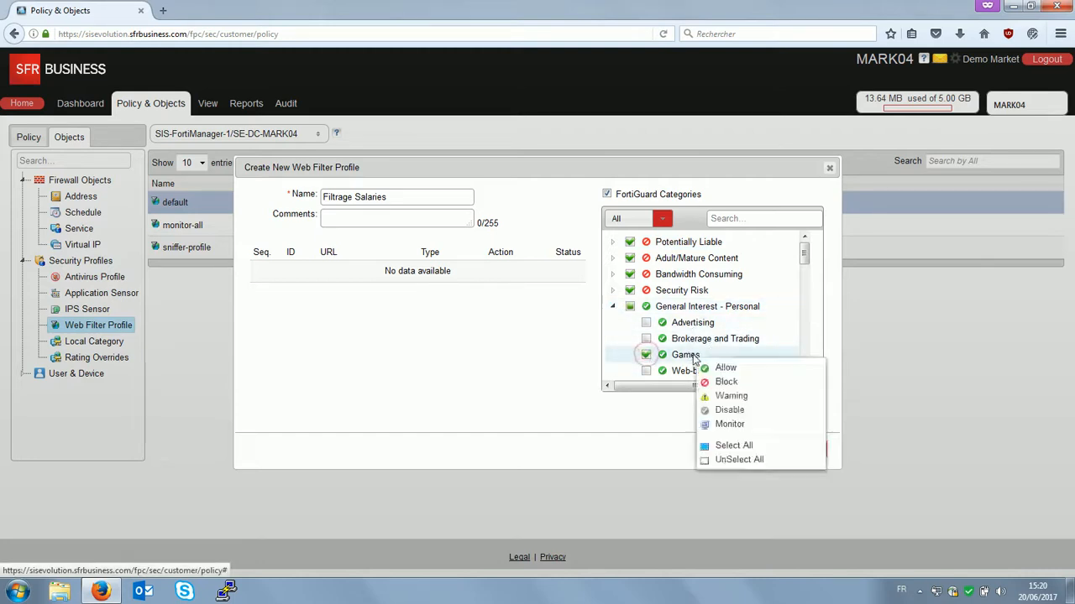
left_click(727, 383)
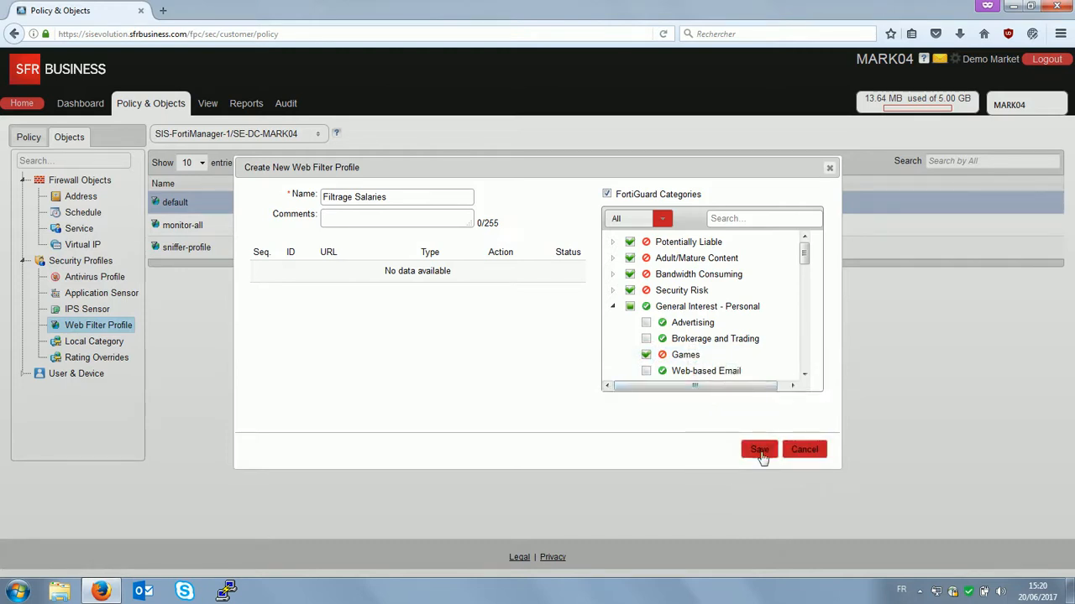
left_click(760, 452)
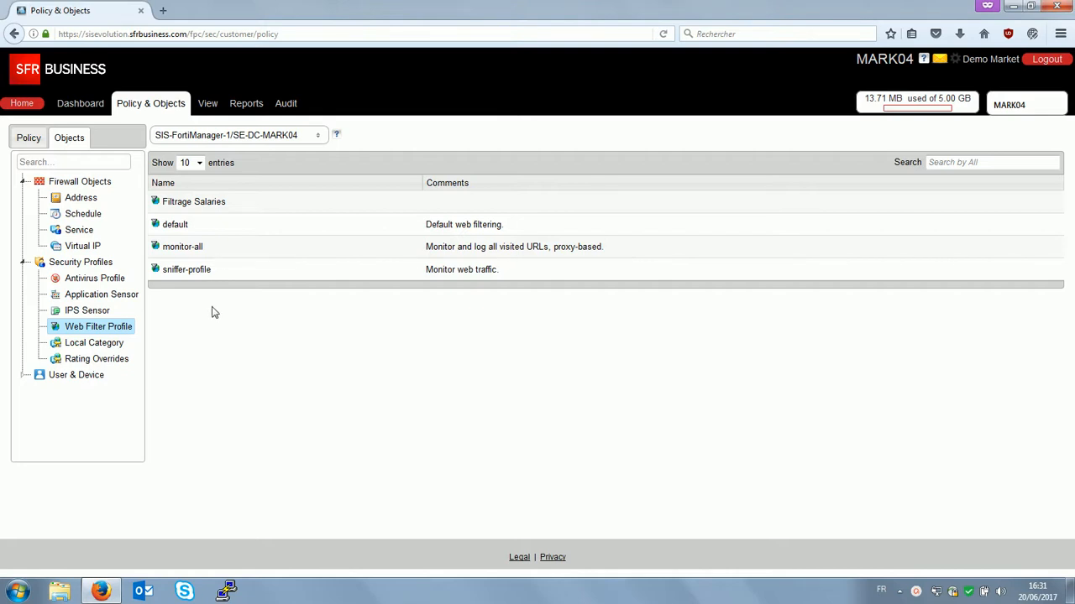
Start a new IPv4 virtual IP object named "VIP Serveur Web".
left_click(90, 249)
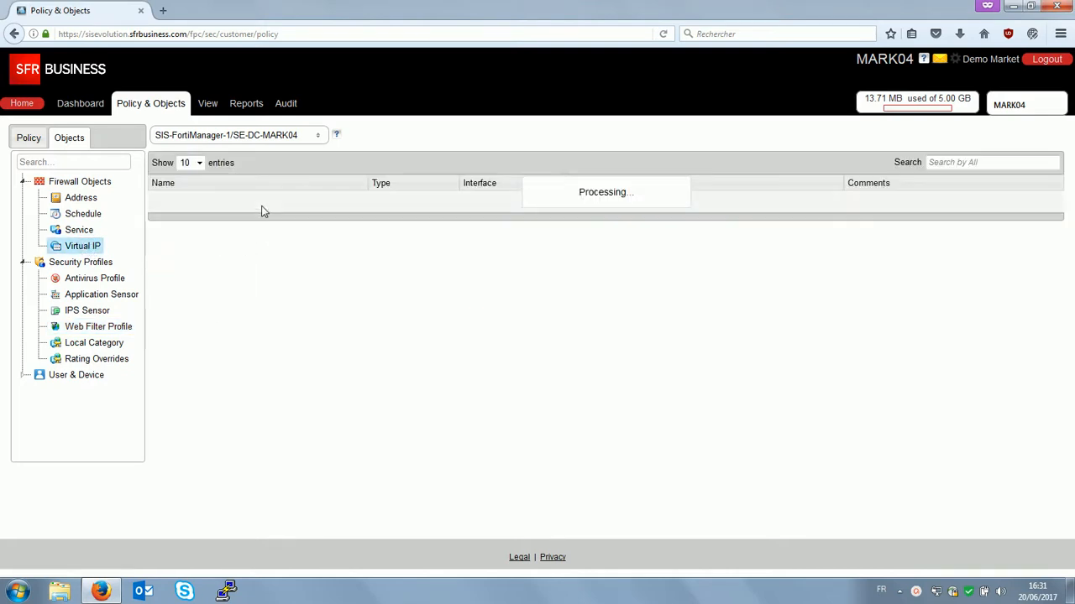
right_click(262, 213)
mouse_move(361, 218)
left_click(417, 221)
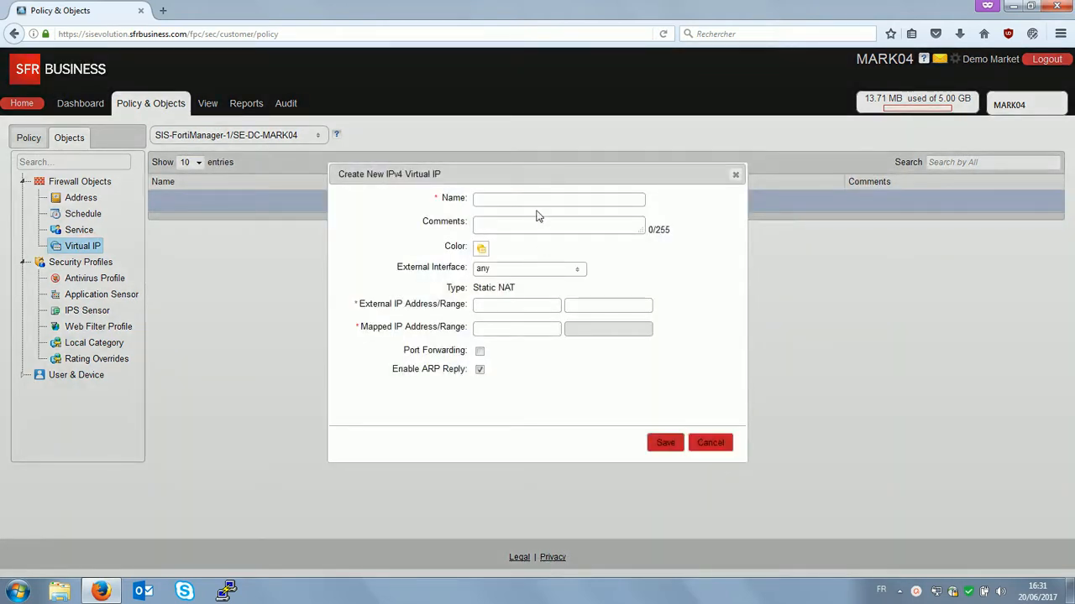
left_click(530, 200)
type("VIP Serveur Web")
Set the virtual IP's external interface to externe, mapping external address 203.0.113.2 to 192.168.42.10.
left_click(527, 268)
left_click(504, 312)
left_click(509, 305)
type("203.0.113.2")
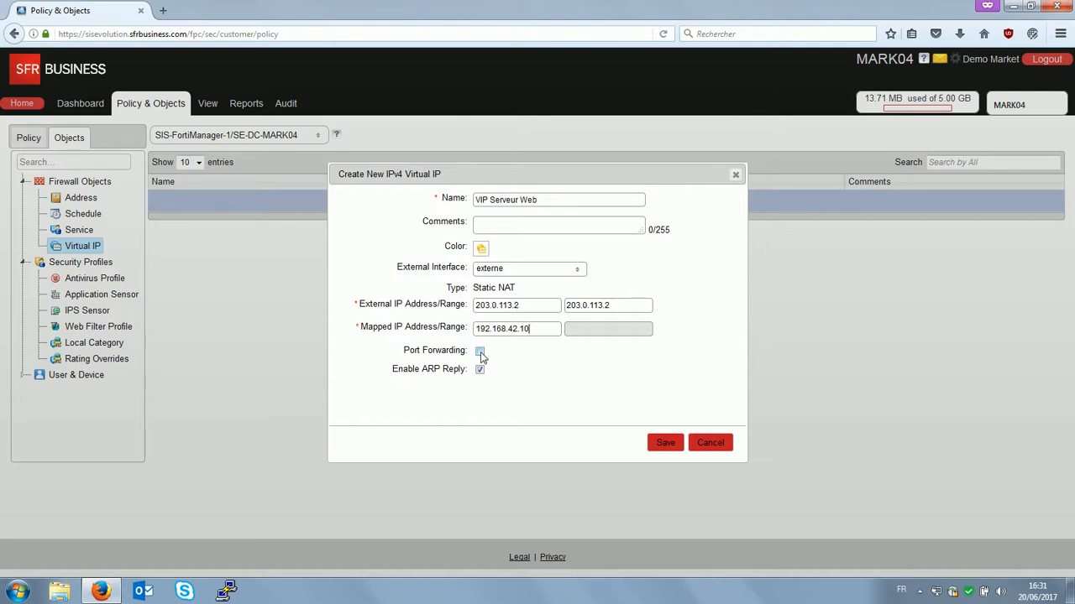
Enable TCP port forwarding from external service port 80 to port 80 and save the virtual IP.
left_click(479, 353)
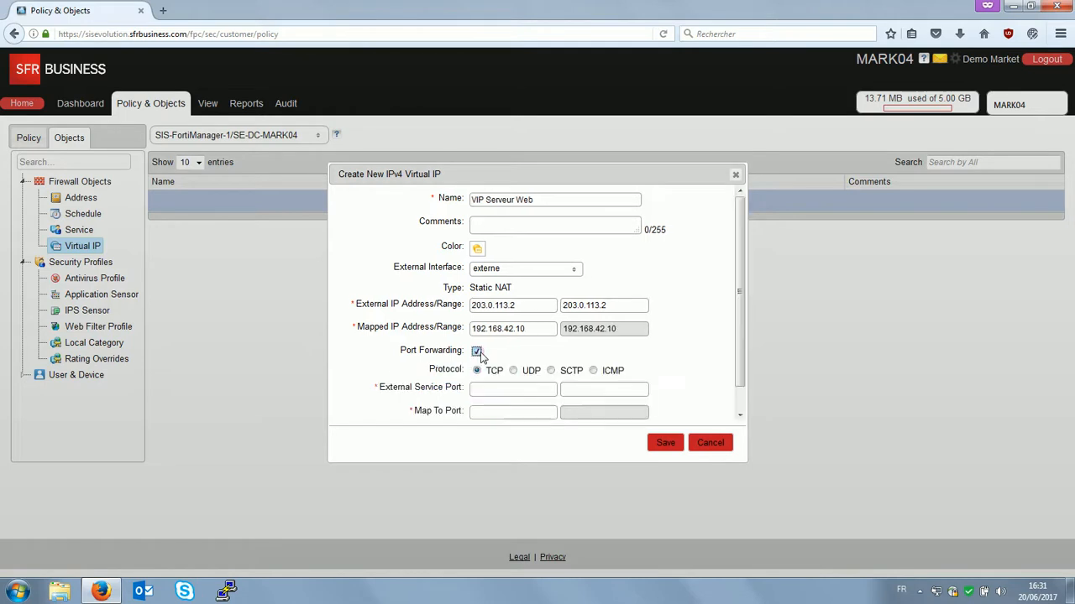
left_click(491, 389)
type("80")
key("Tab")
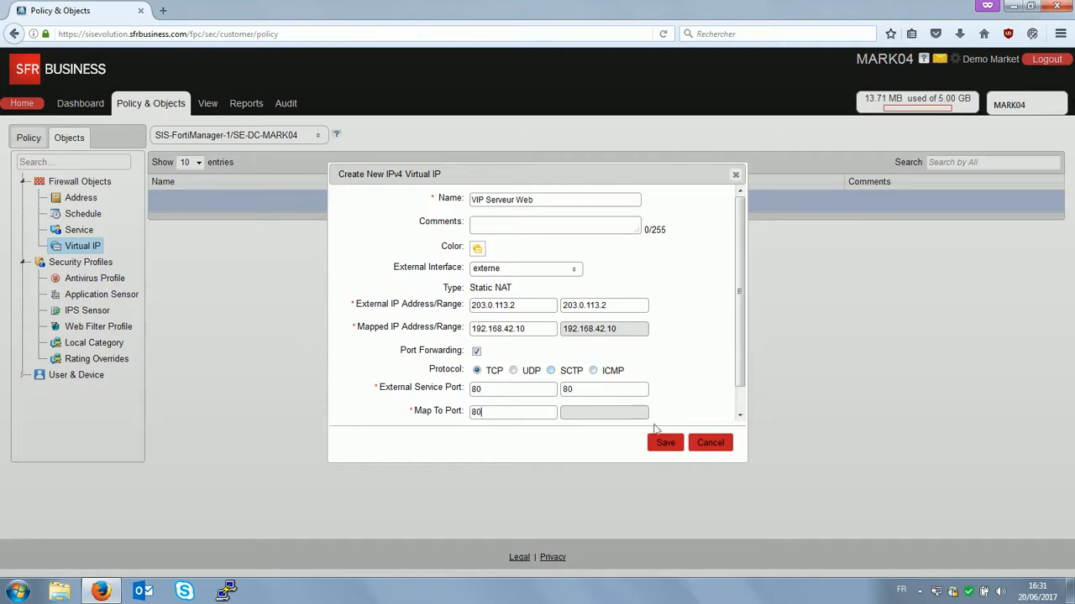
left_click(667, 446)
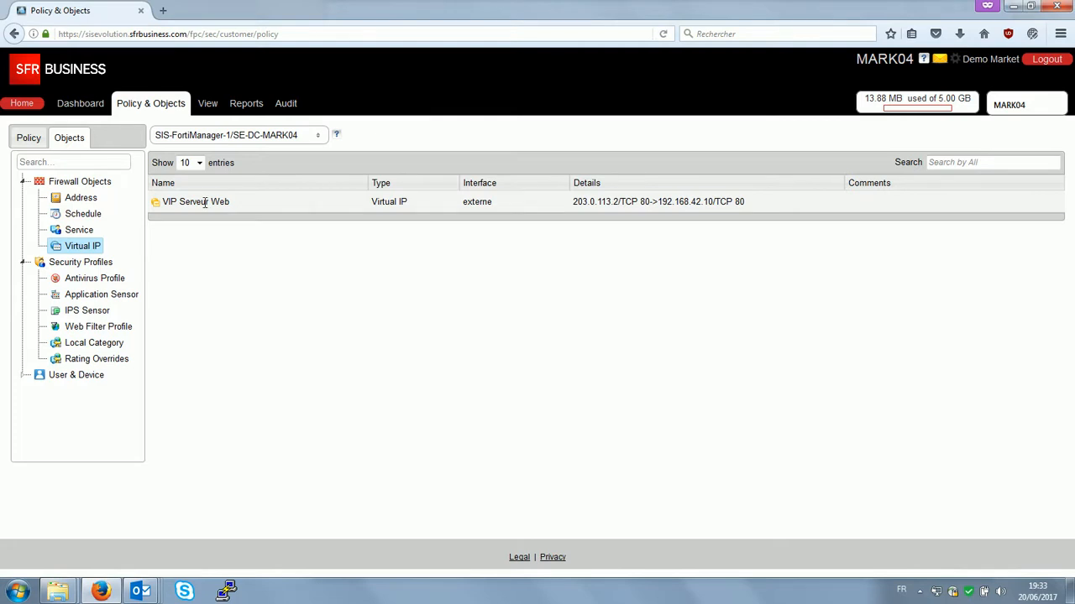
Create an IP pool named "IP_203.0.113.1" with 203.0.113.1 as both ends of its external range, and save it.
right_click(204, 202)
mouse_move(257, 218)
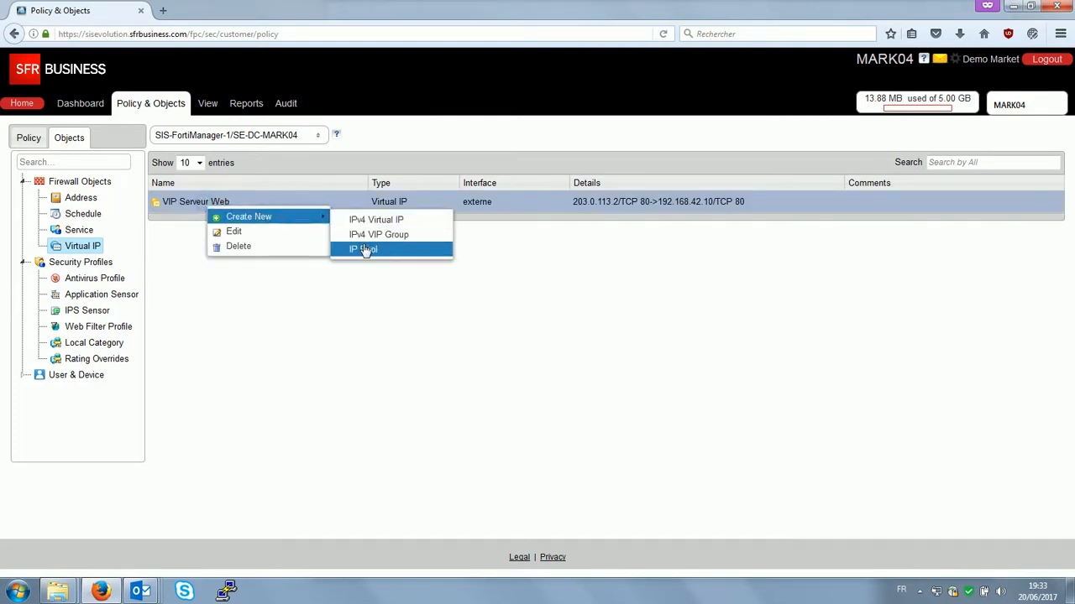
left_click(443, 252)
left_click(462, 229)
type("IP_203.0.113.1")
left_click_drag(457, 230, 504, 230)
key("ctrl+c")
triple_click(470, 300)
key("ctrl+v")
triple_click(571, 300)
key("ctrl+v")
left_click(652, 412)
Create an IP pool named "IP_203.0.113.2" with 203.0.113.2 as both ends of its external range, and save it.
right_click(221, 202)
mouse_move(259, 216)
left_click(383, 247)
type("IP_203.0.113.2")
left_click_drag(504, 230, 456, 231)
key("ctrl+c")
triple_click(485, 300)
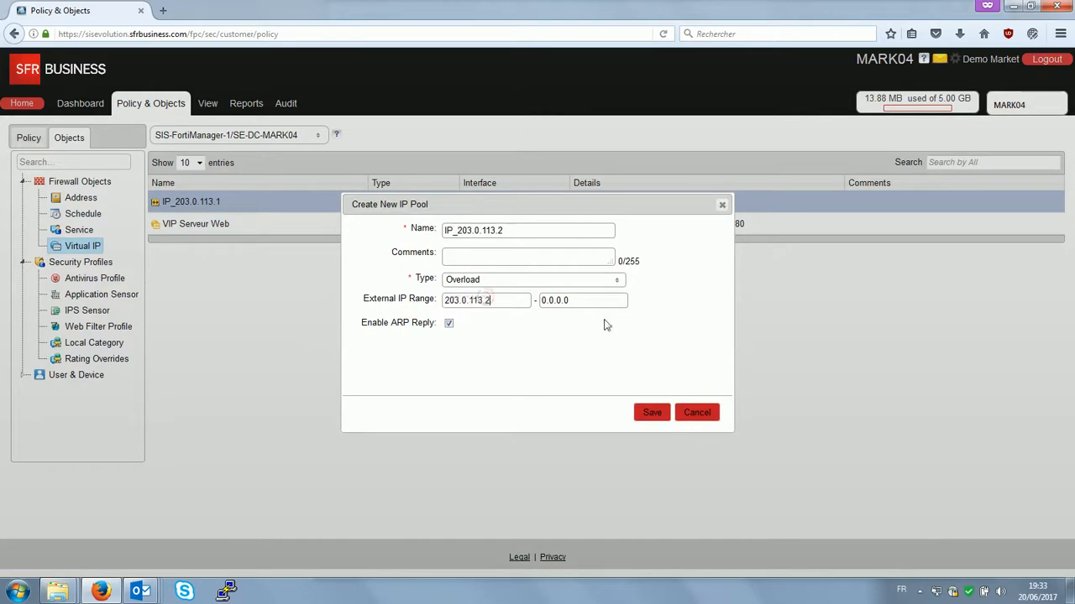
key("ctrl+v")
key("Tab")
key("ctrl+v")
key("Return")
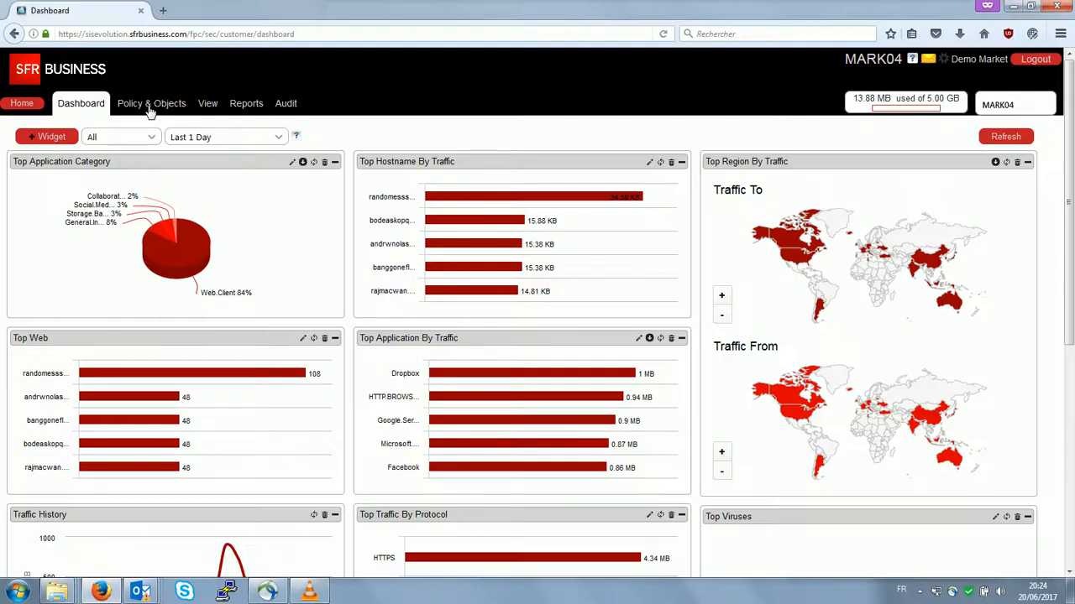
Insert a new policy above the existing one in the SE-DC-MARK04 policy package.
left_click(149, 110)
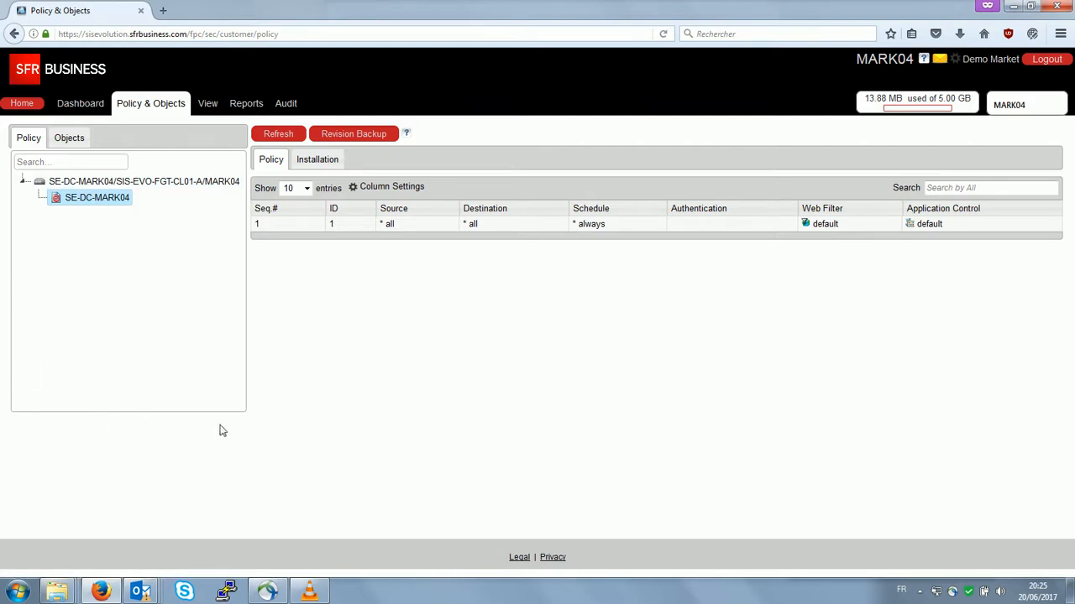
left_click(116, 204)
right_click(303, 223)
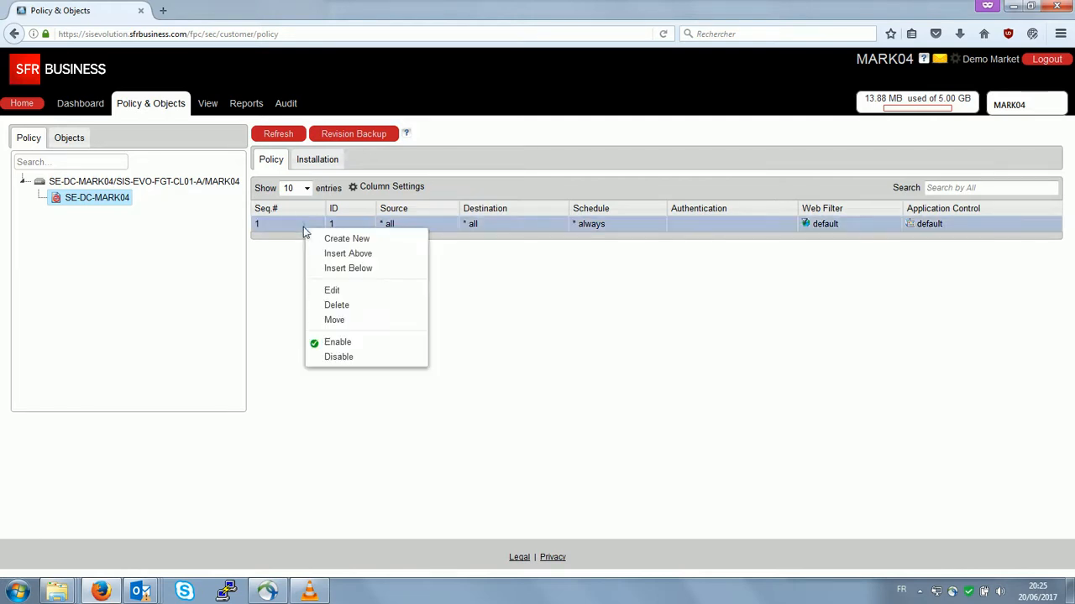
left_click(362, 255)
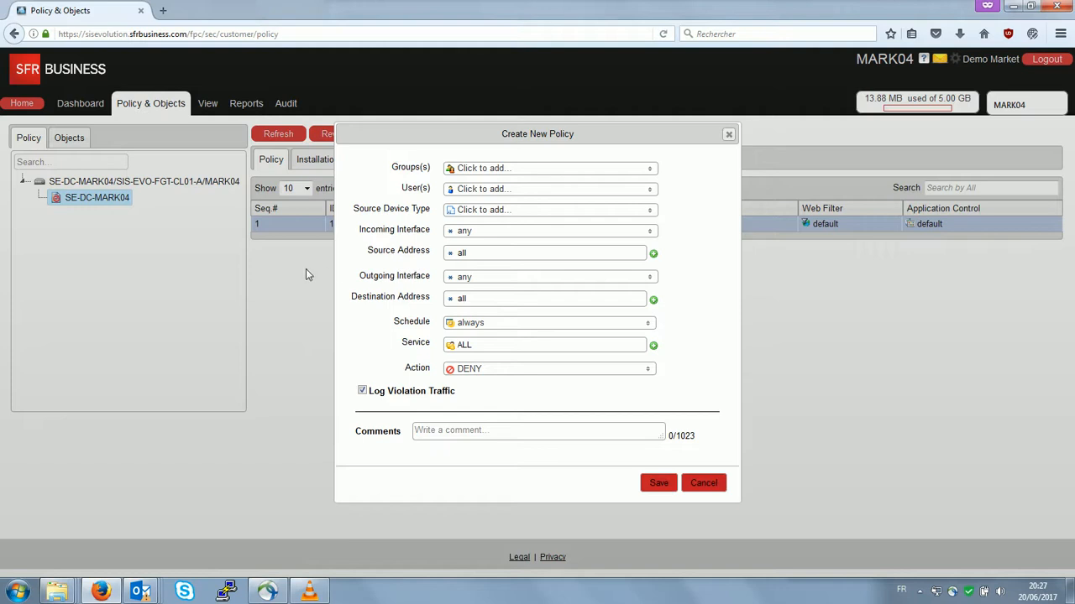
Set the new policy's incoming interface to interne and its source addresses to PC directeur and Serveur web.
left_click(479, 233)
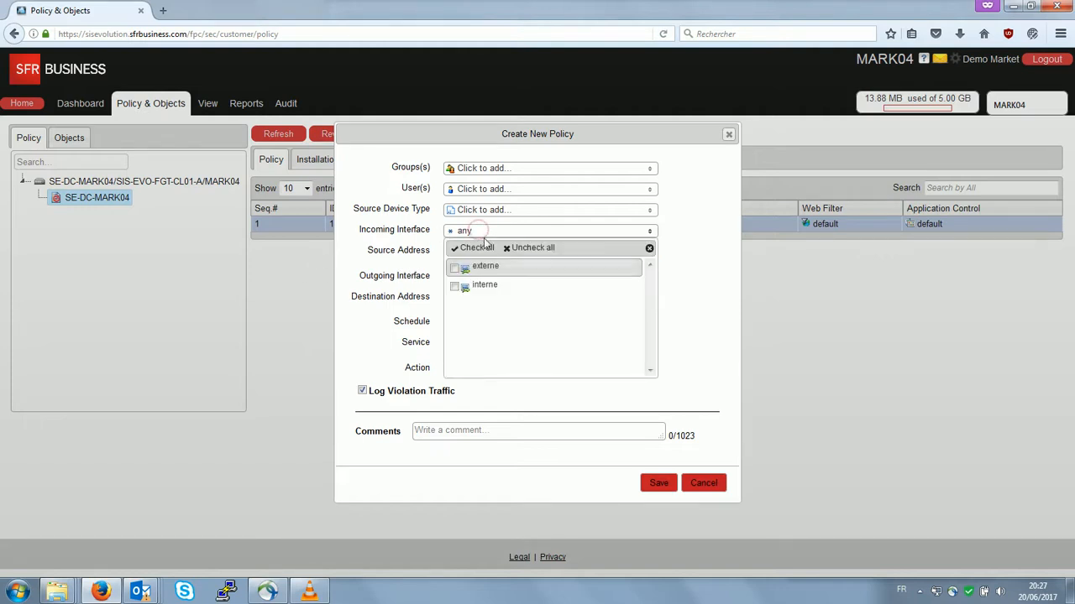
left_click(455, 287)
left_click(390, 282)
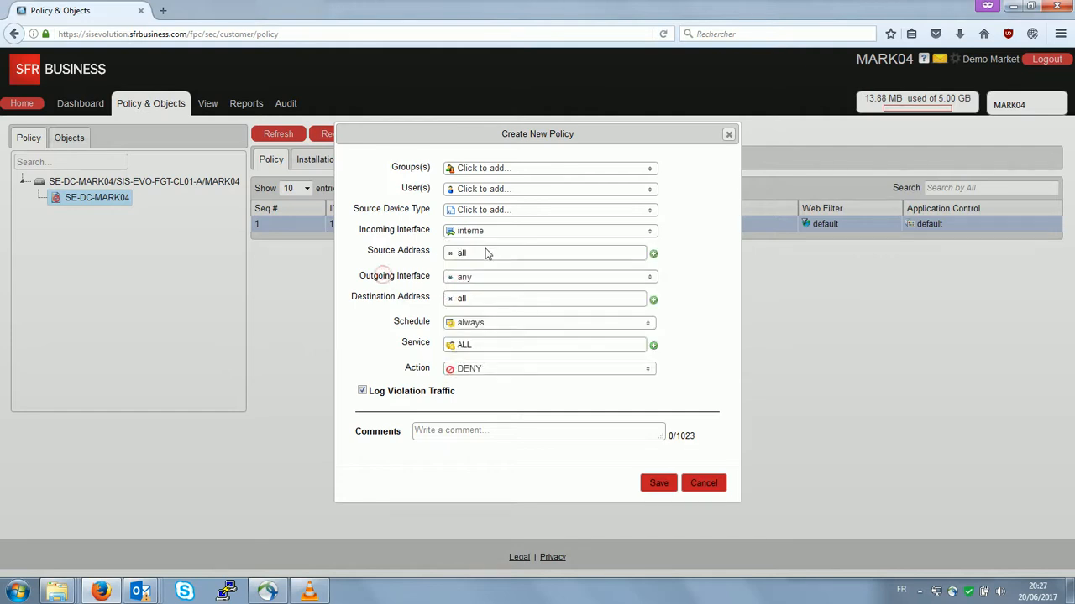
left_click(653, 253)
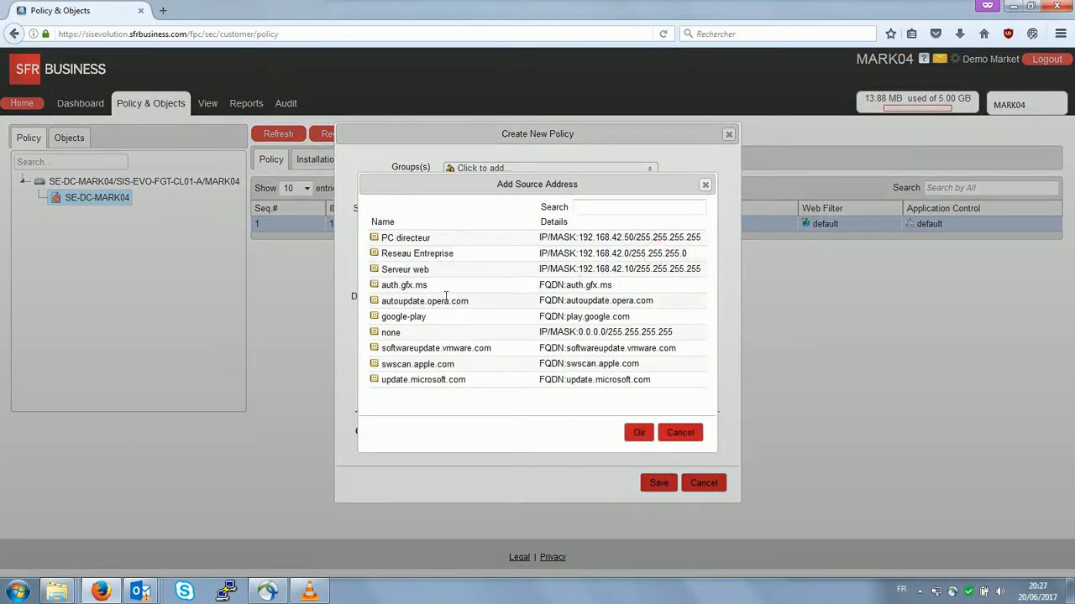
left_click(412, 239)
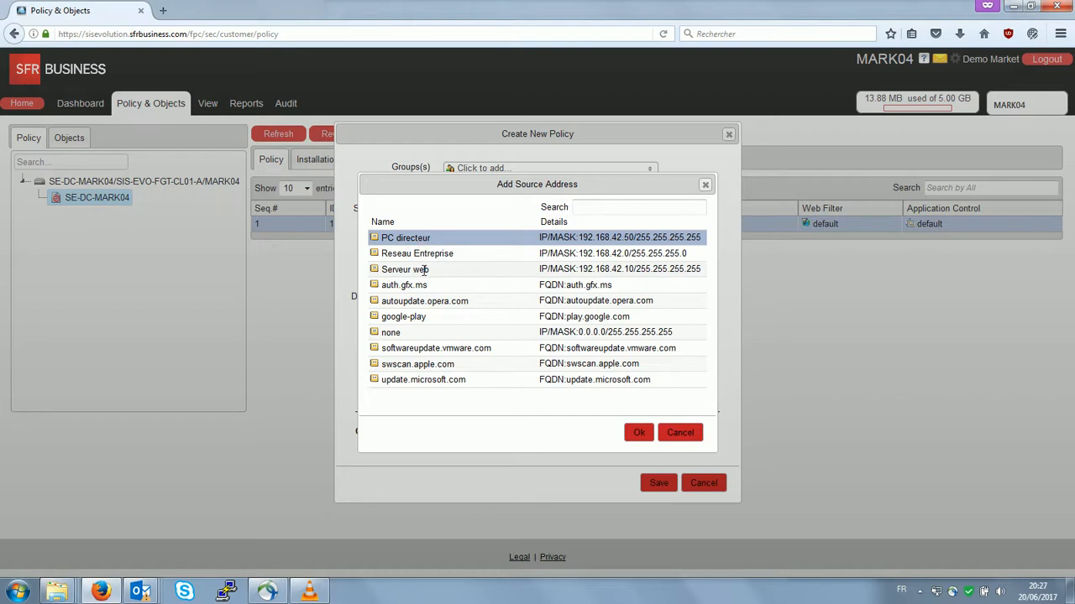
left_click(424, 270, "ctrl")
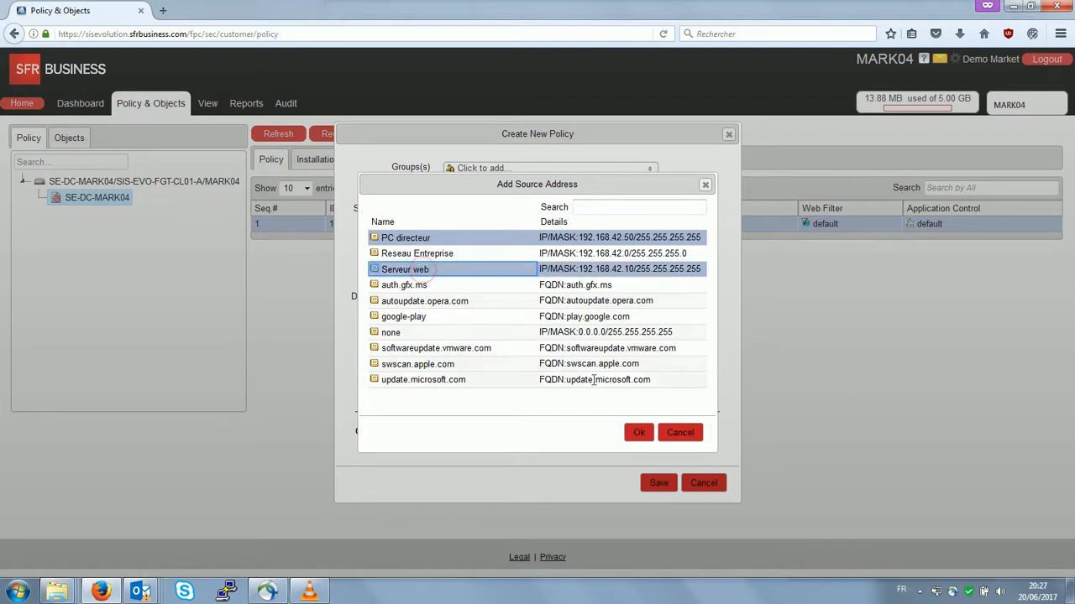
left_click(638, 434)
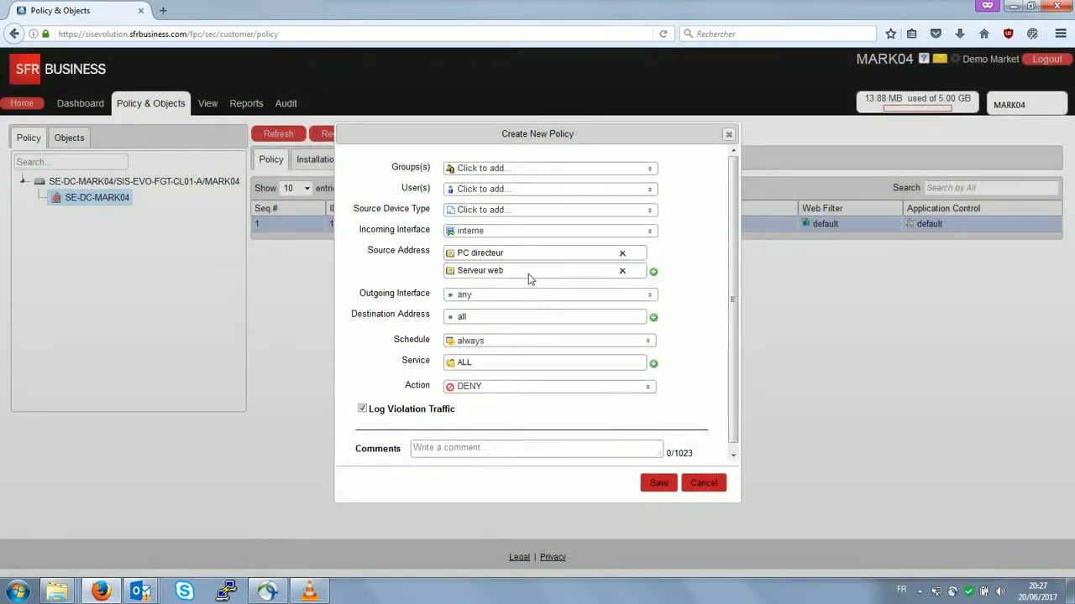
Set the policy's outgoing interface to externe, leave the destination address as all, and set the action to ACCEPT.
left_click(481, 297)
left_click(454, 333)
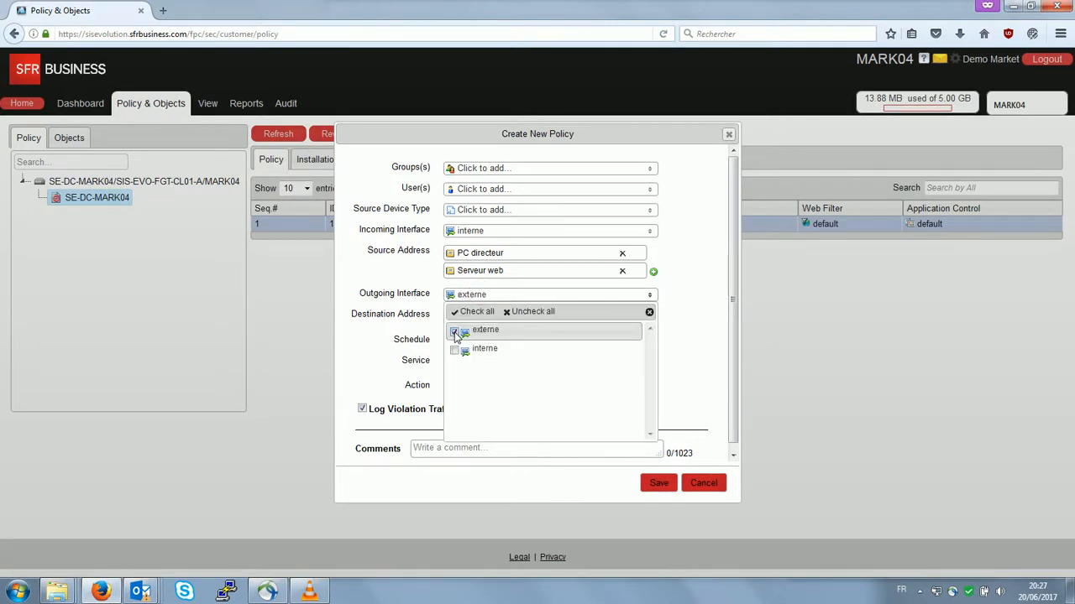
left_click(390, 306)
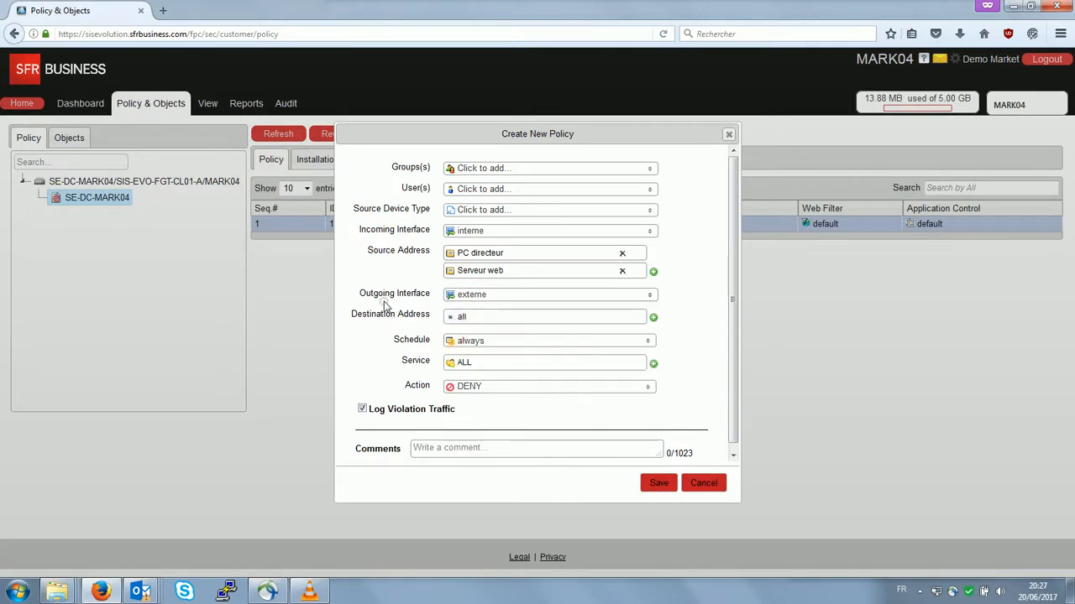
double_click(466, 316)
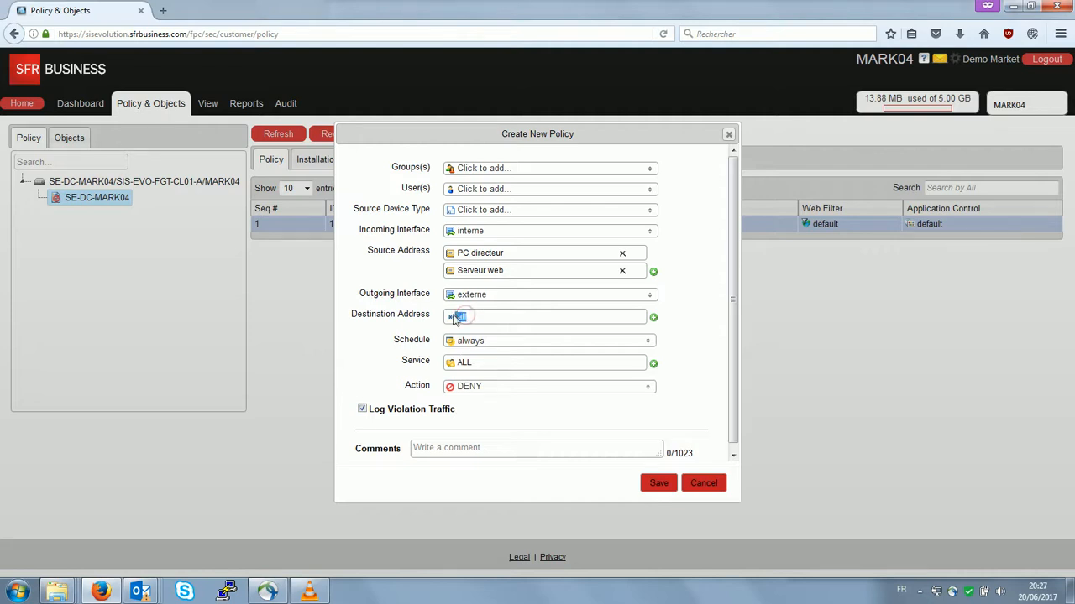
left_click(472, 319)
left_click(480, 388)
left_click(485, 404)
Enable NAT on the policy with a dynamic IP pool, adding the first pool in the list.
left_click_drag(736, 268, 735, 387)
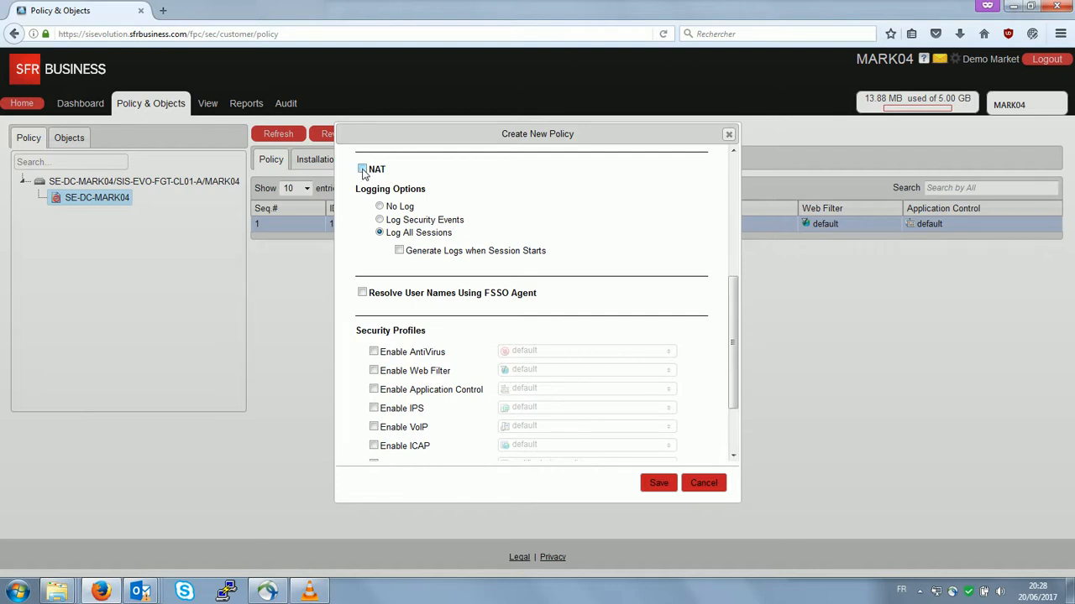
left_click(362, 169)
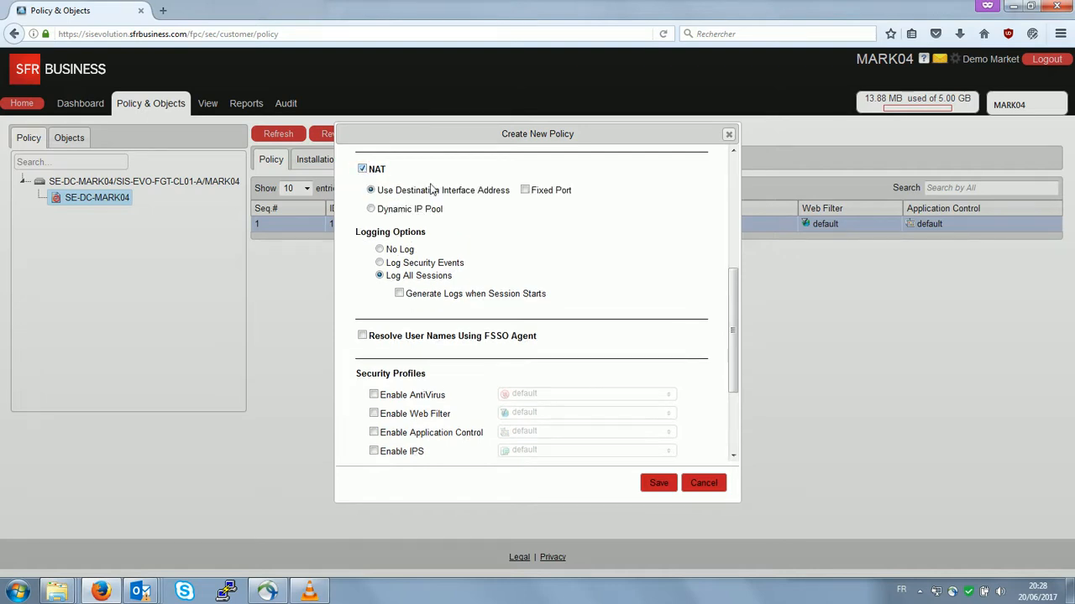
left_click(370, 209)
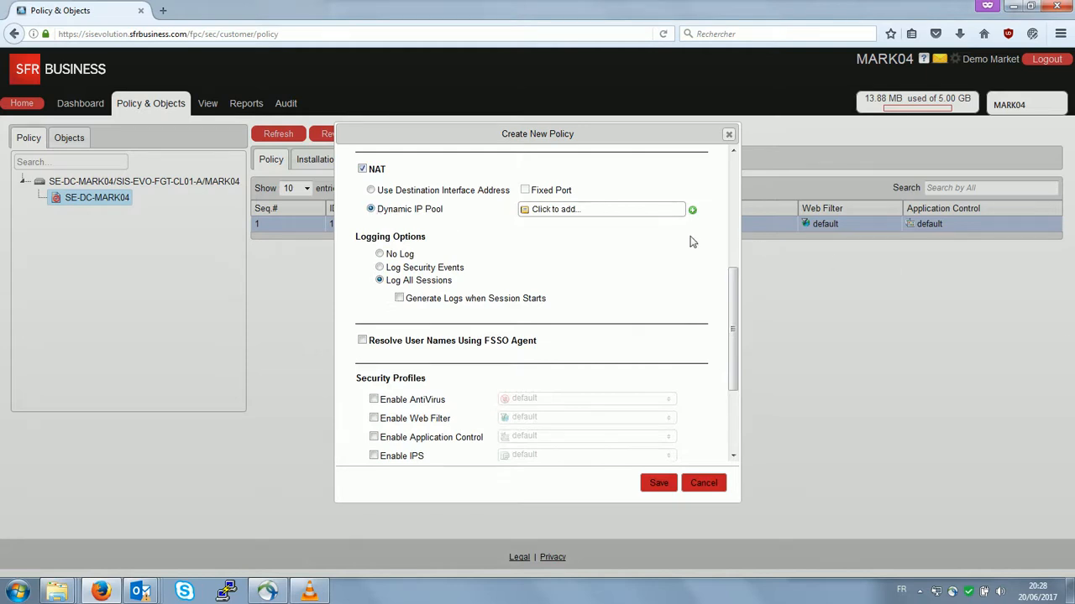
left_click(691, 209)
left_click(412, 238)
left_click(631, 434)
Enable the default AntiVirus and Application Control profiles and save the policy for PC directeur and Serveur web.
left_click_drag(732, 327, 739, 389)
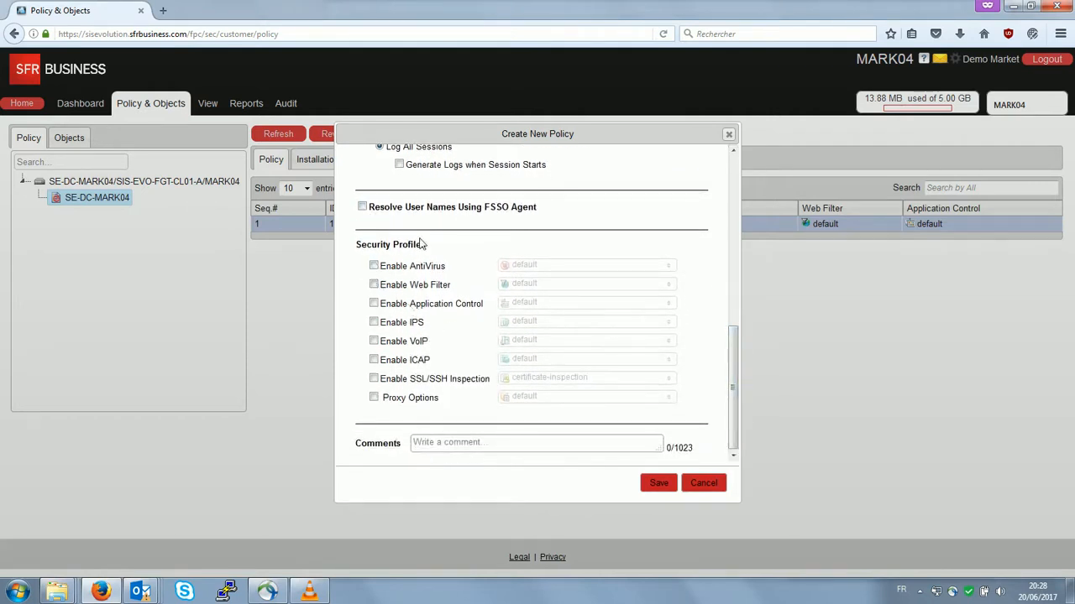
left_click(373, 267)
left_click(374, 303)
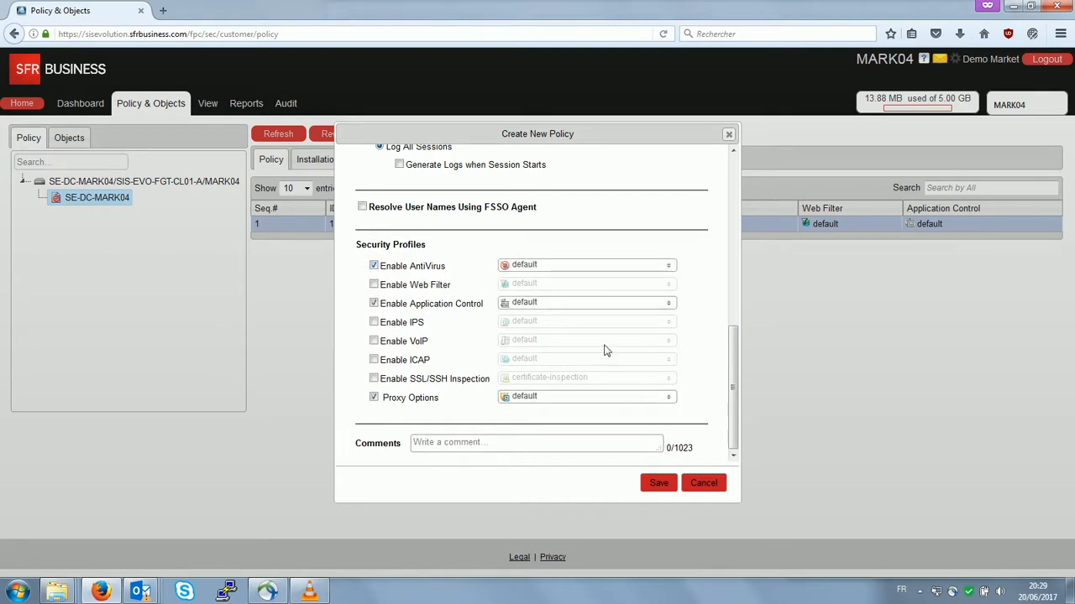
left_click(658, 485)
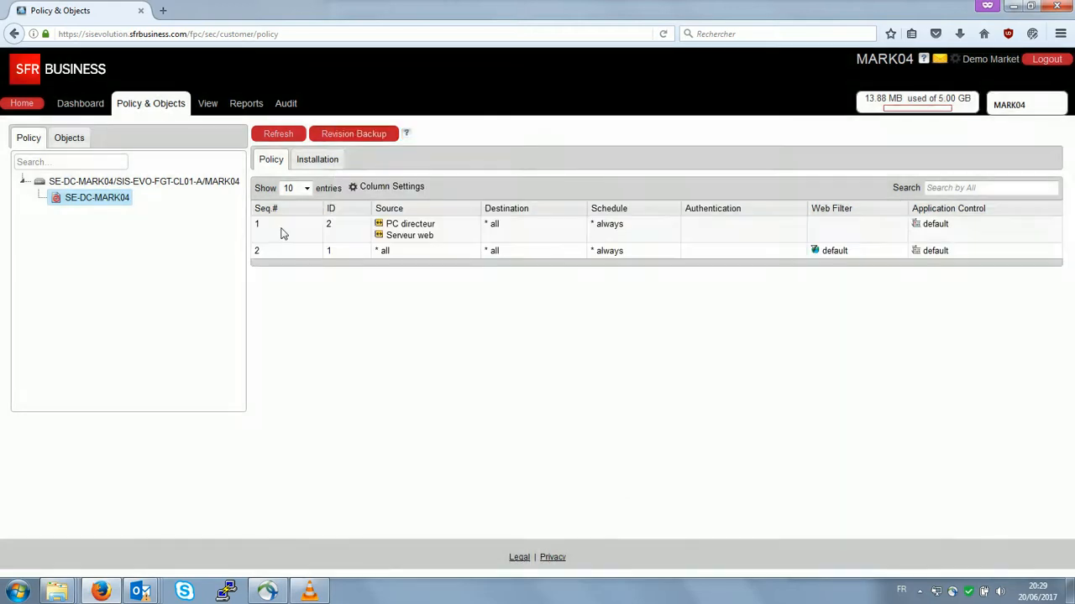
Insert a new policy below the first one, with incoming interface interne and source address Reseau Entreprise.
right_click(280, 229)
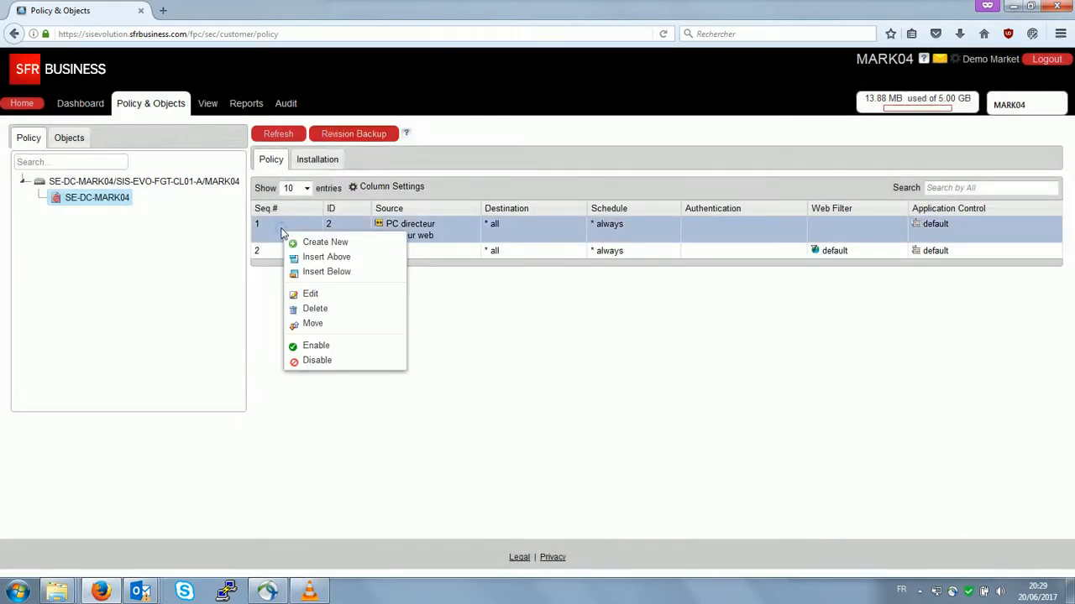
left_click(340, 273)
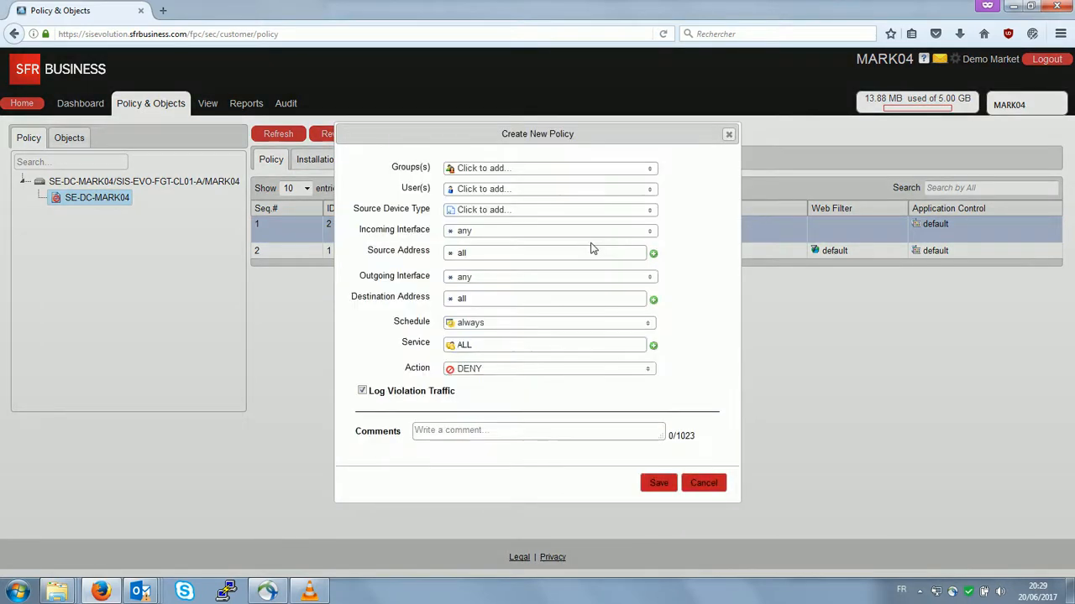
left_click(480, 231)
left_click(454, 288)
left_click(690, 267)
left_click(557, 254)
double_click(436, 254)
left_click(637, 432)
Set the outgoing interface to externe, keep destination all, and set the schedule to Heures de travail.
left_click(471, 277)
left_click(455, 316)
left_click(690, 294)
left_click(484, 300)
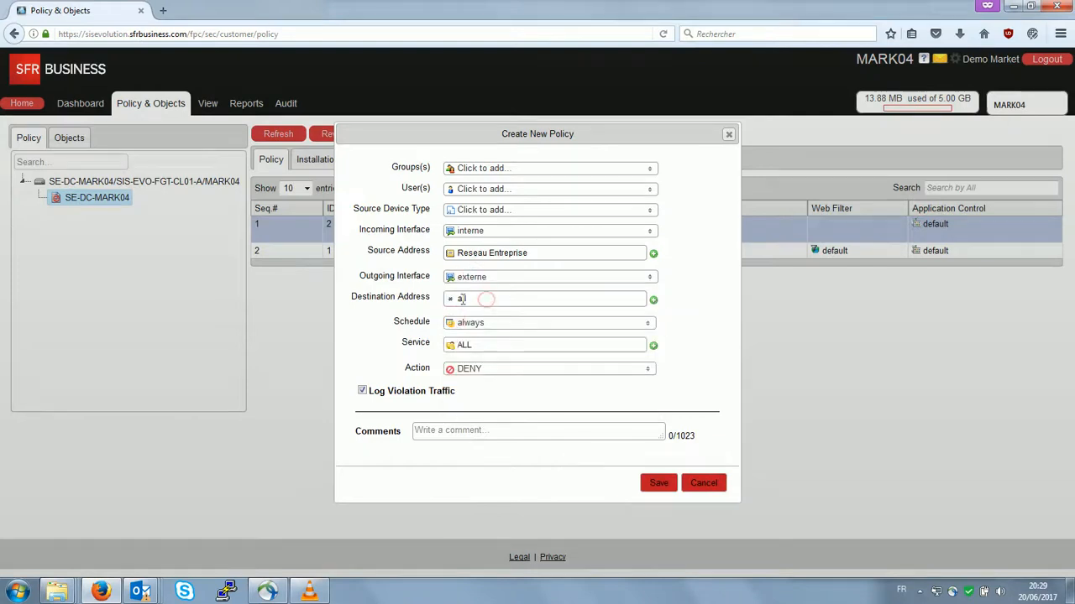
left_click(637, 431)
left_click(477, 326)
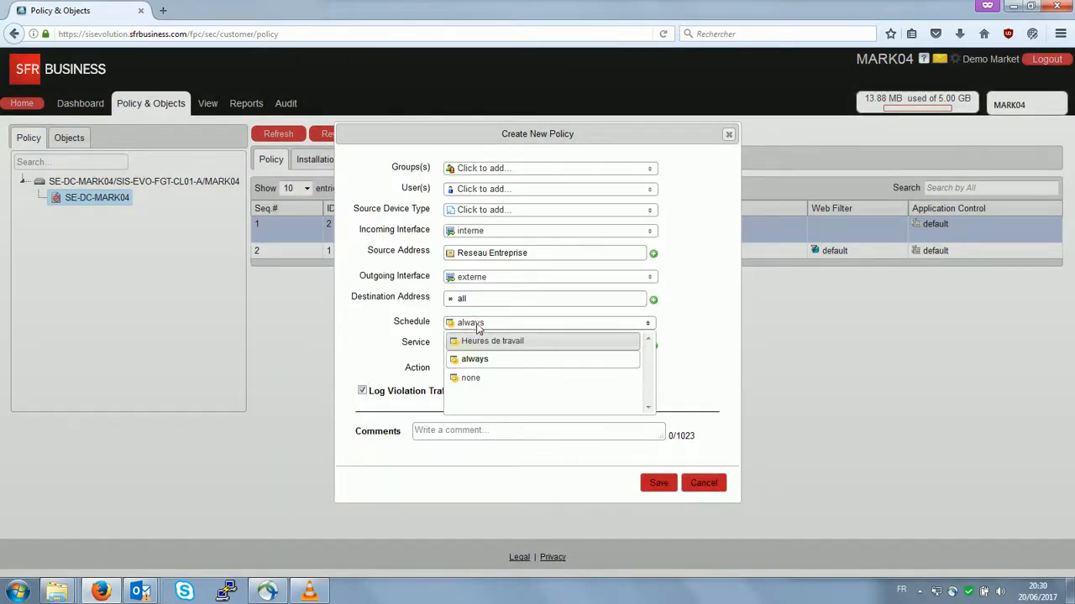
left_click(485, 345)
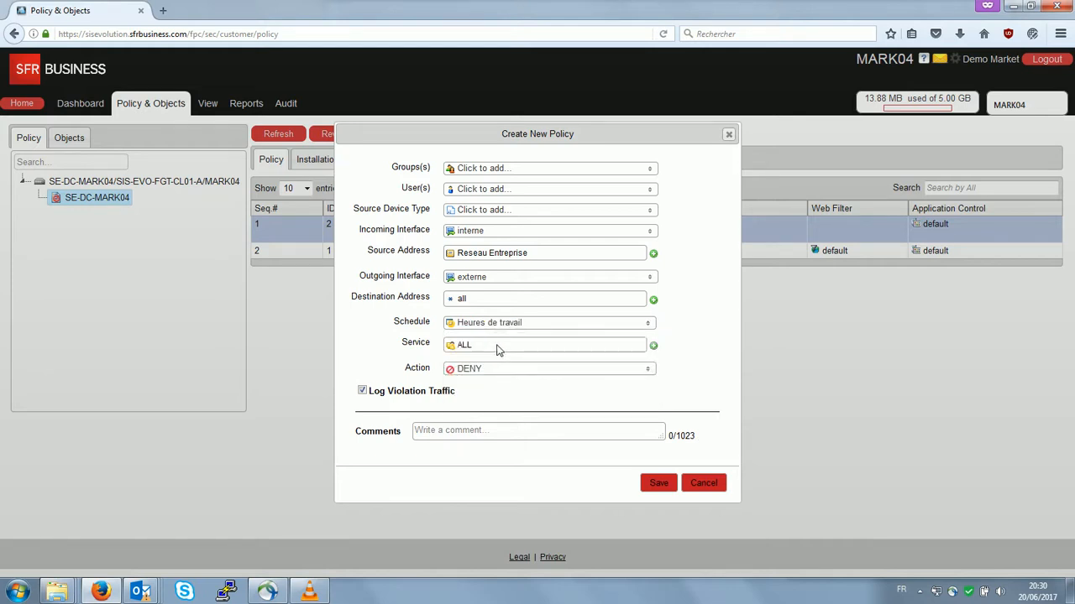
Search the services for HTTP and set the policy's service to Web Access.
left_click(653, 345)
left_click(676, 205)
type("HTTP")
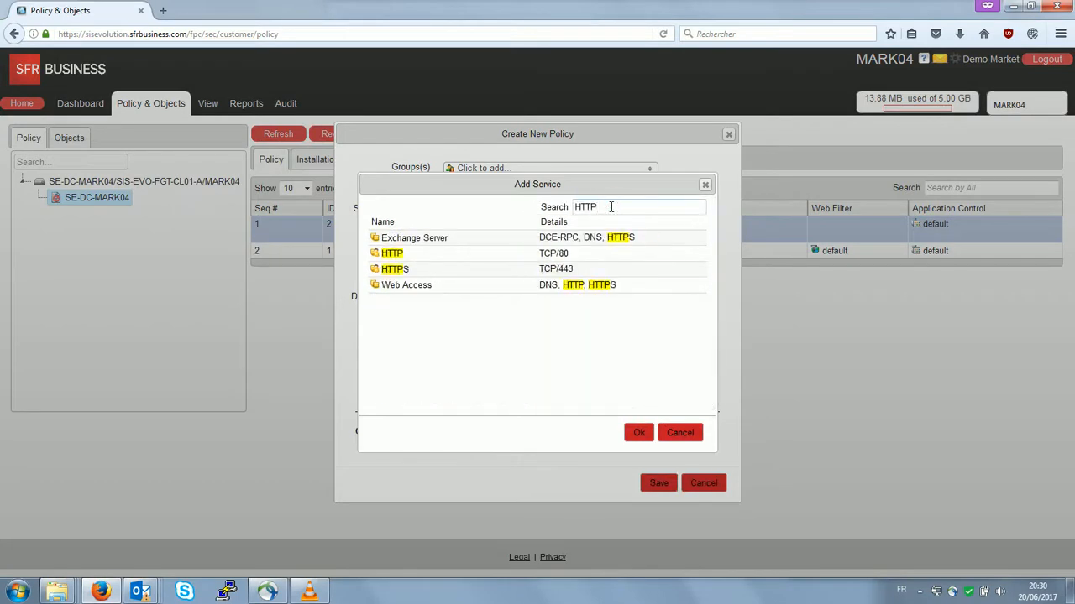
left_click(415, 285)
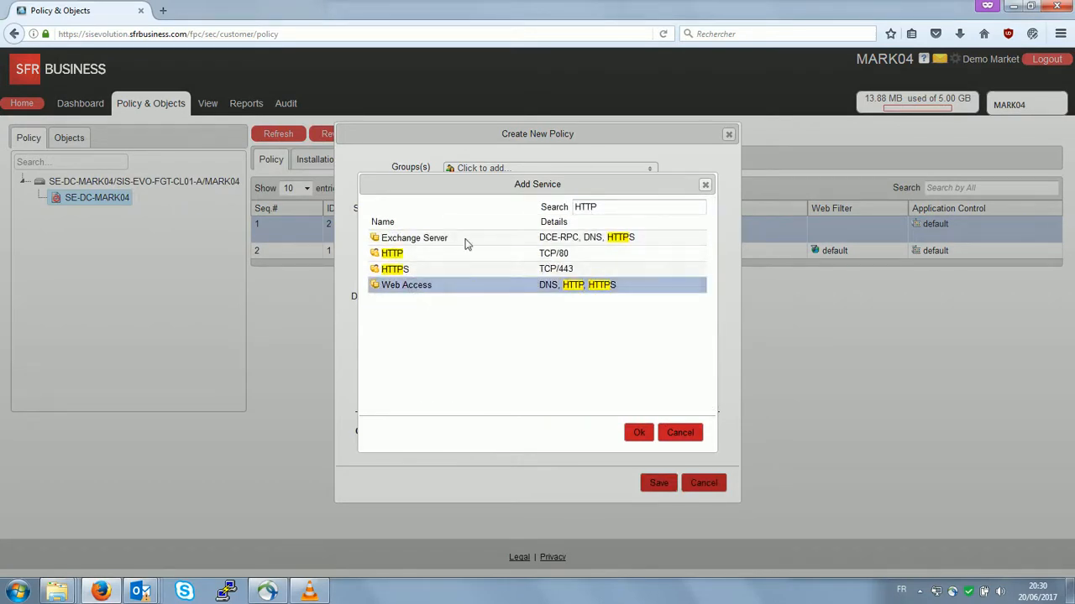
left_click(638, 434)
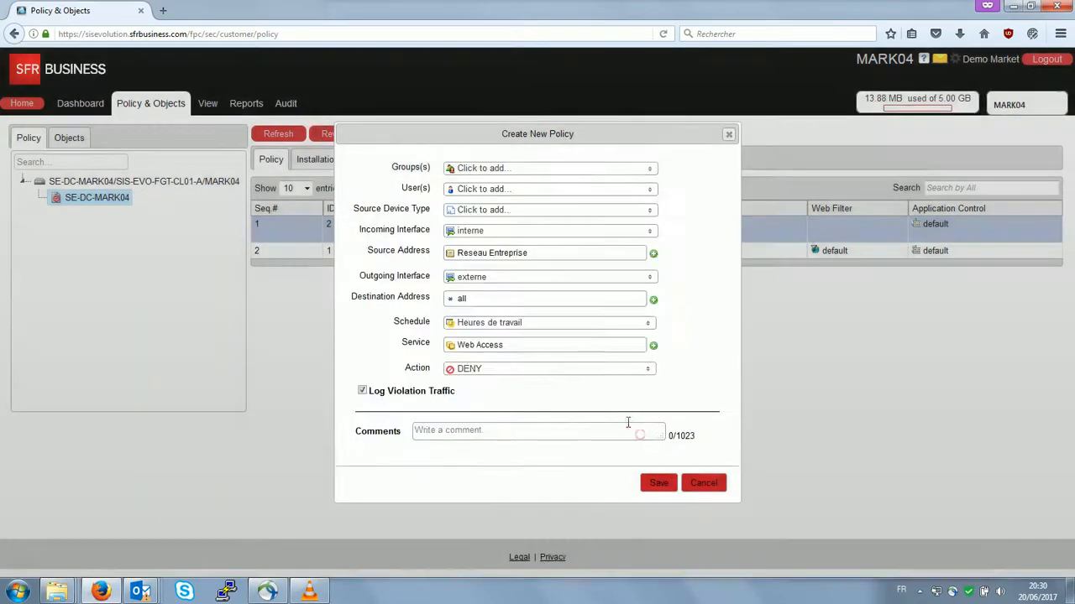
Search the services for SMTP and add Email Access to the policy.
left_click(653, 345)
left_click(635, 206)
type("SMTP")
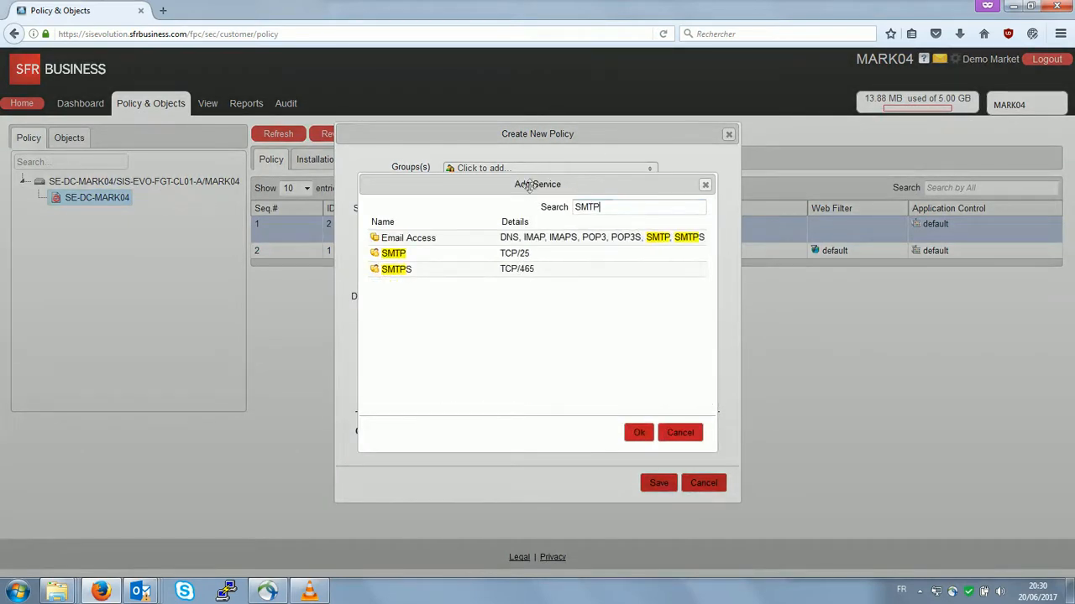
left_click(445, 238)
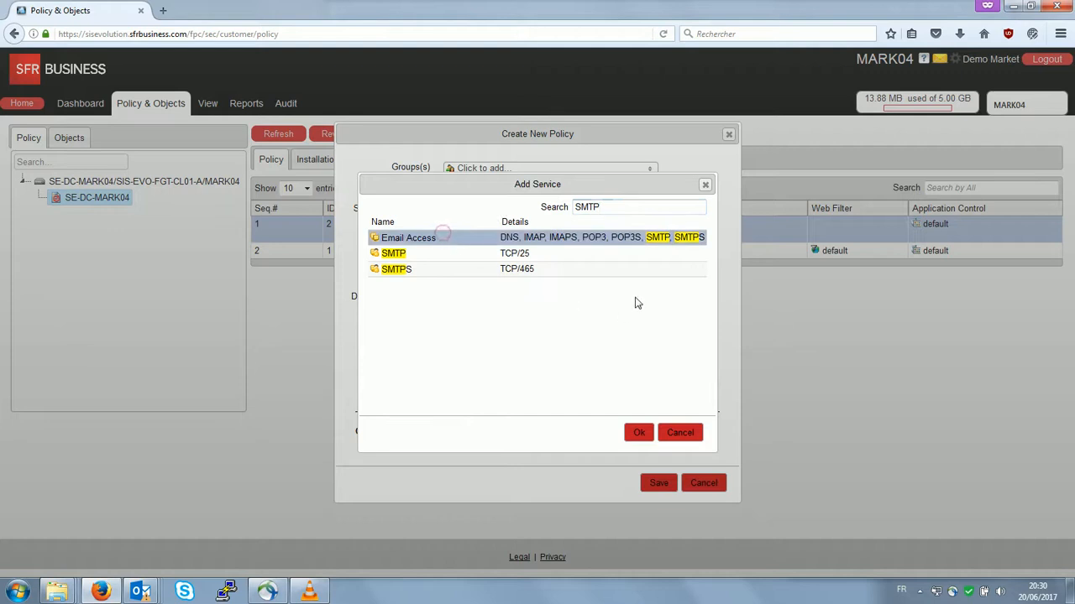
left_click(642, 437)
Search the services for FTP and add the FTP service to the policy.
left_click(654, 365)
left_click(588, 206)
type("FTP")
left_click(445, 233)
left_click(641, 435)
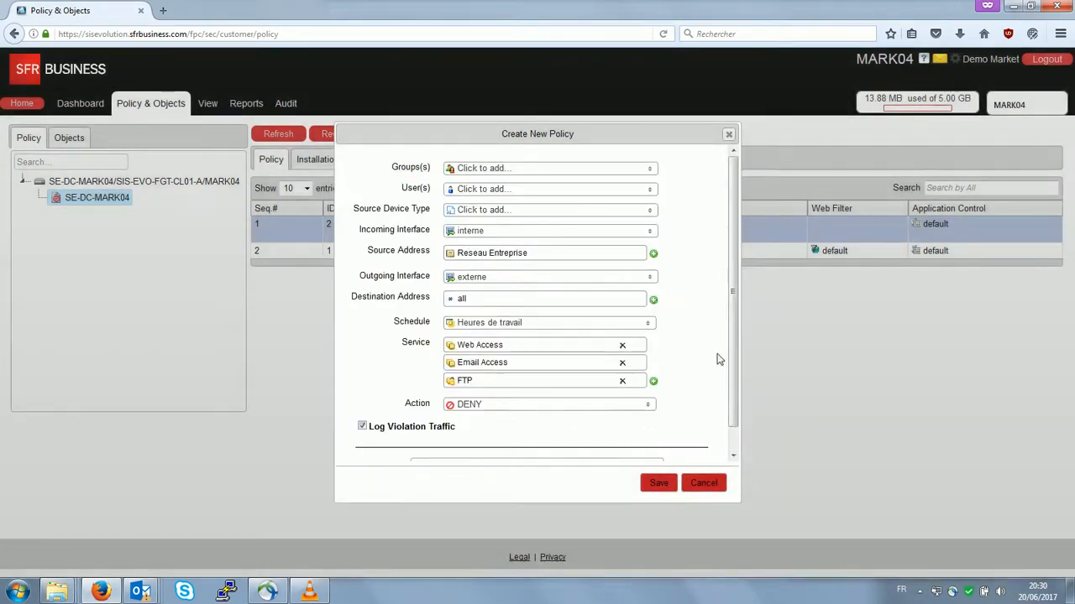
Set the policy's action to ACCEPT and enable NAT with the first listed pool as its dynamic IP pool.
left_click(478, 406)
left_click(476, 424)
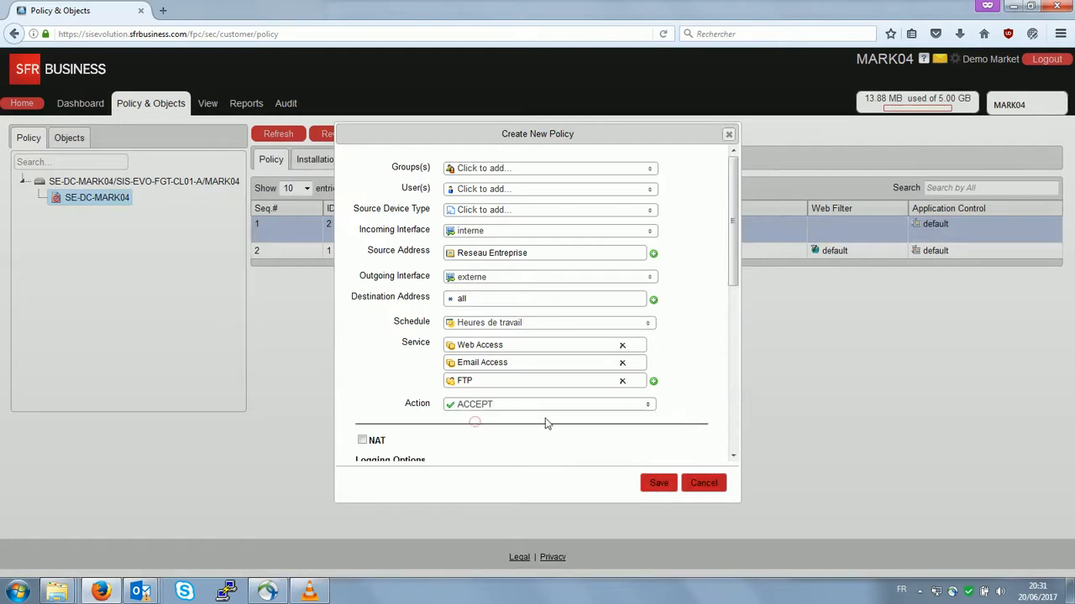
left_click_drag(727, 271, 727, 296)
scroll(727, 296, "down", 4)
left_click(361, 280)
left_click(370, 332)
left_click(608, 335)
double_click(444, 244)
Enable the default AntiVirus and Application Control profiles plus the Filtrage Salaries web filter, and save the policy.
left_click_drag(734, 279, 732, 441)
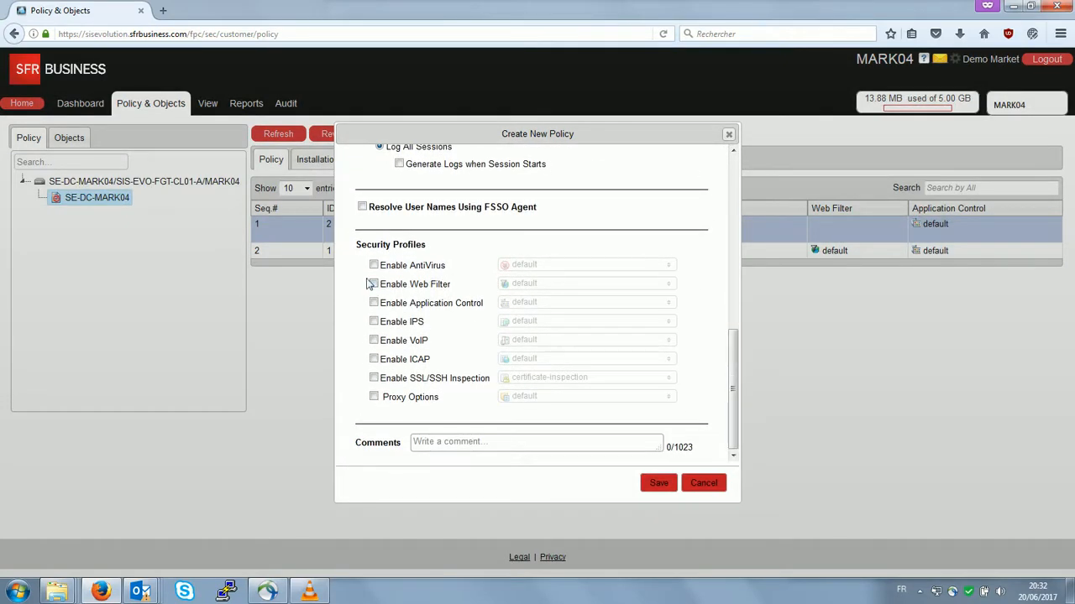
left_click(373, 266)
left_click(374, 302)
left_click(374, 284)
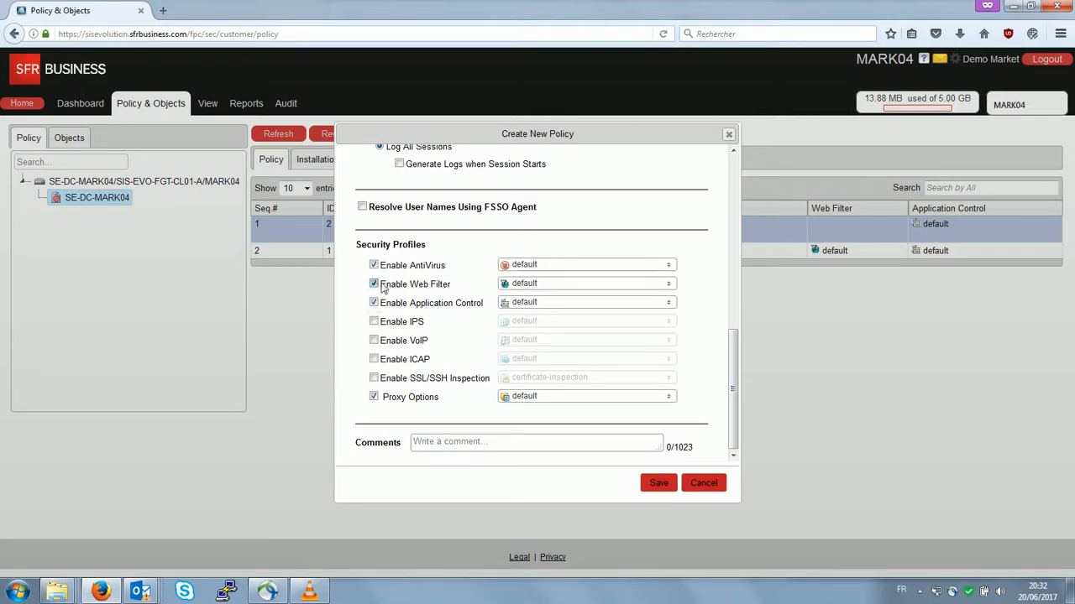
left_click(668, 283)
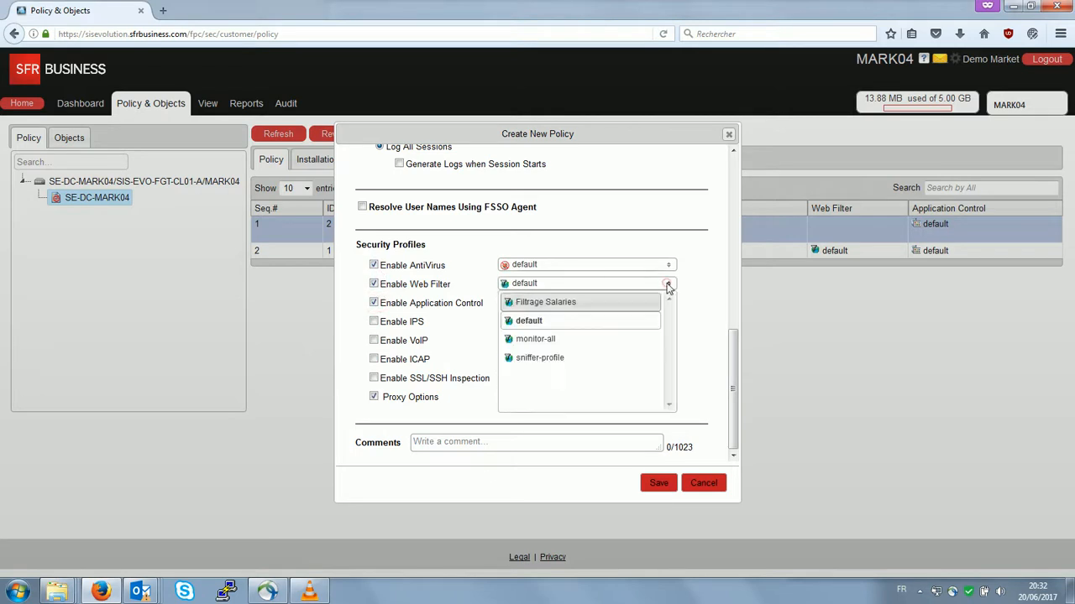
left_click(546, 303)
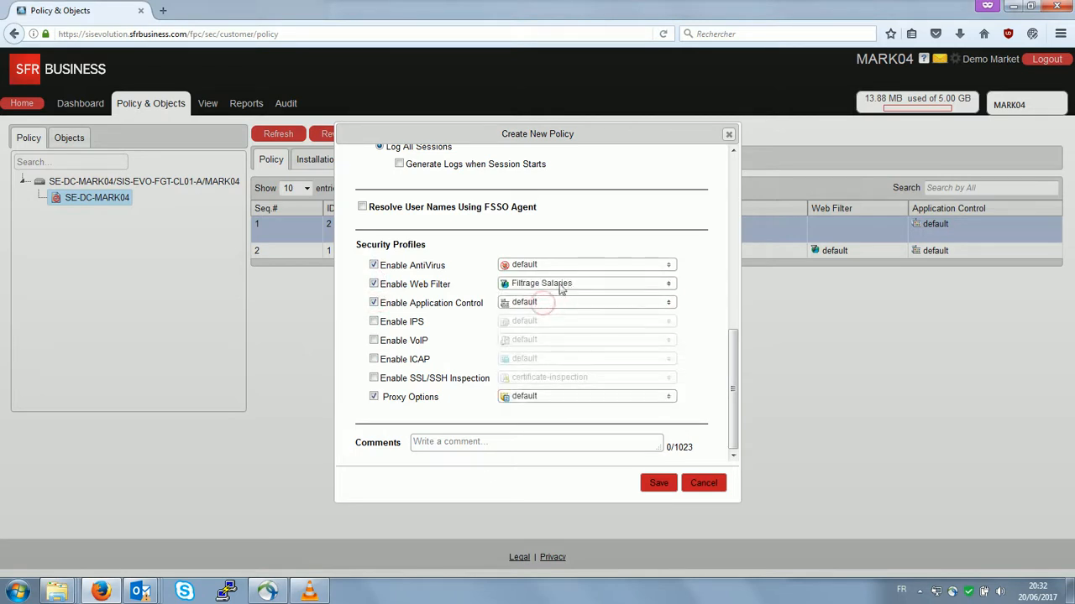
left_click(660, 485)
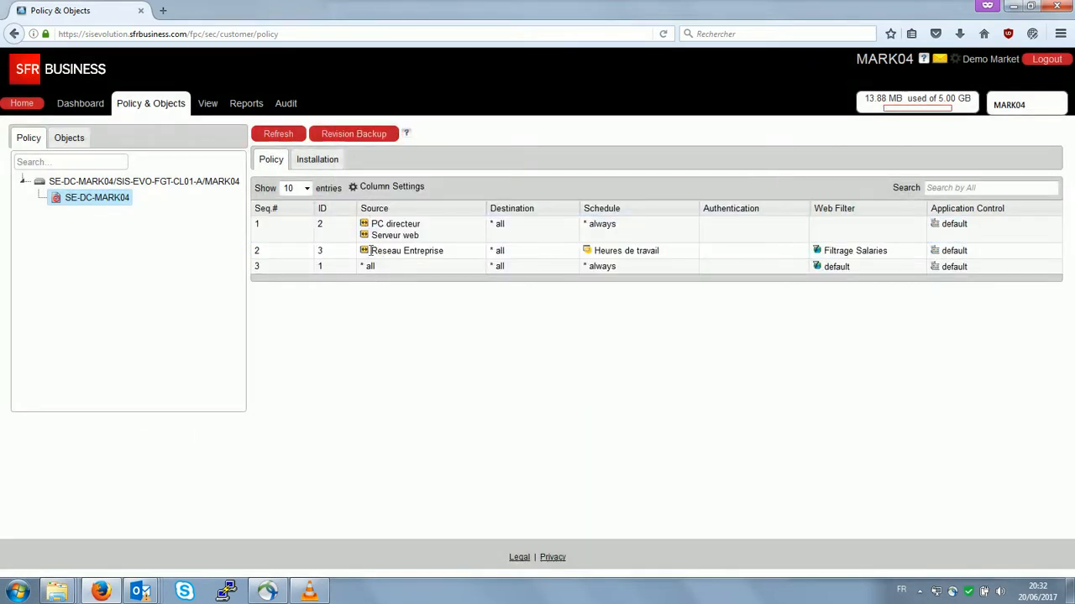
Insert a new policy below the Heures de travail policy for Reseau Entreprise, with interne as its incoming interface.
left_click(371, 250)
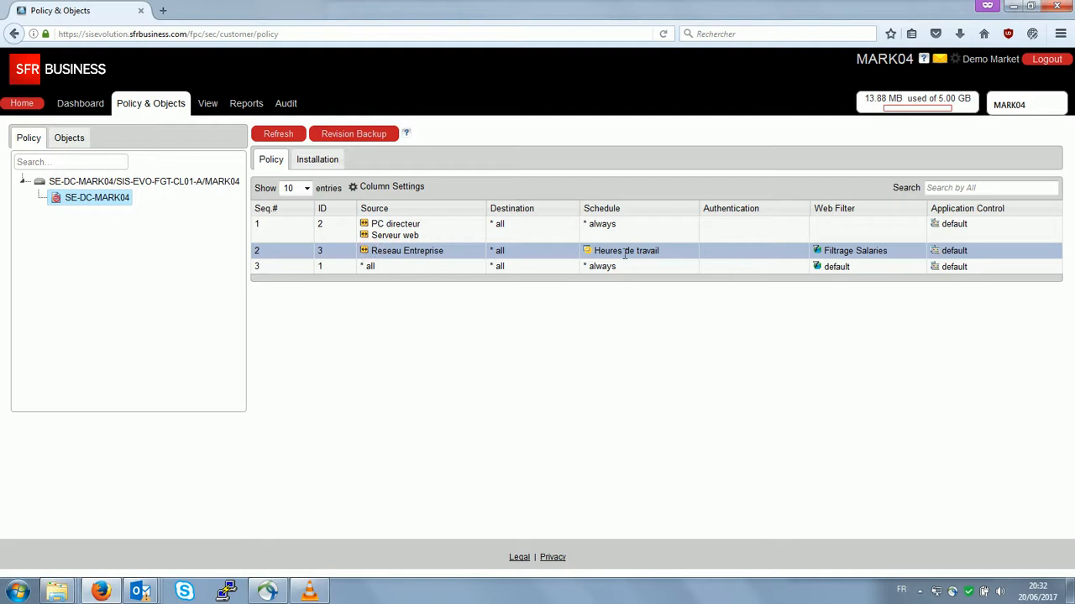
right_click(308, 253)
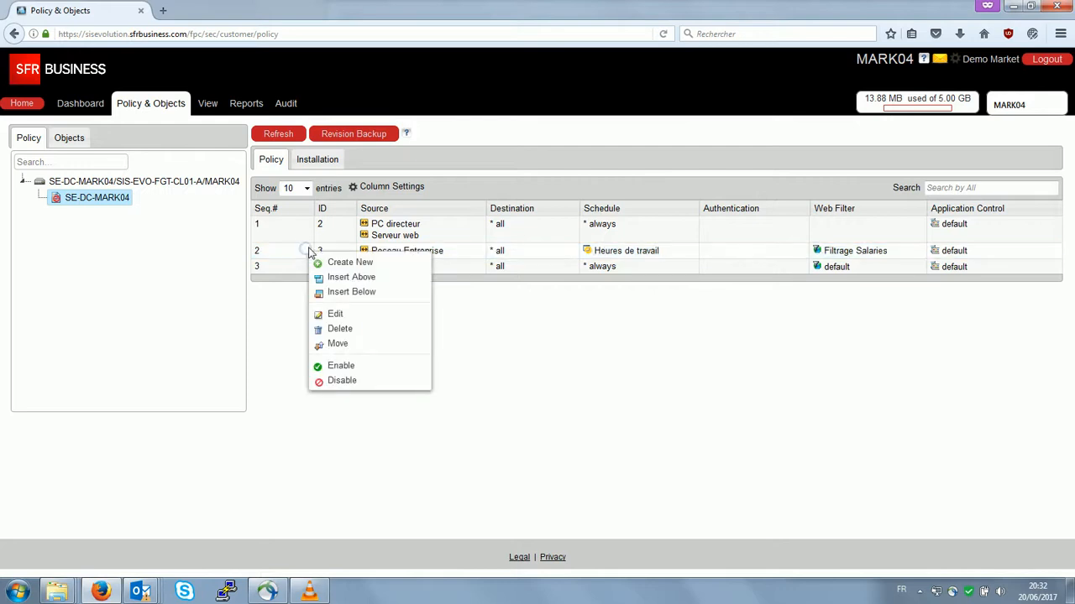
left_click(358, 293)
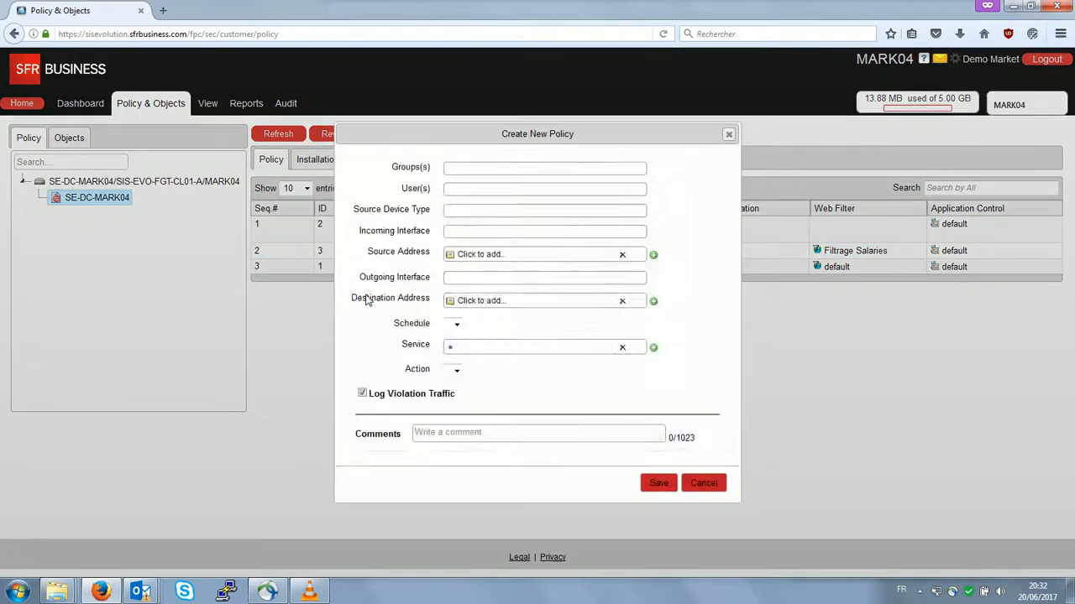
left_click(466, 234)
left_click(455, 287)
left_click(684, 268)
Set the new policy's source address to Reseau Entreprise and its outgoing interface to externe.
left_click(540, 251)
left_click(653, 254)
left_click(470, 250)
left_click(643, 434)
left_click(470, 277)
left_click(461, 312)
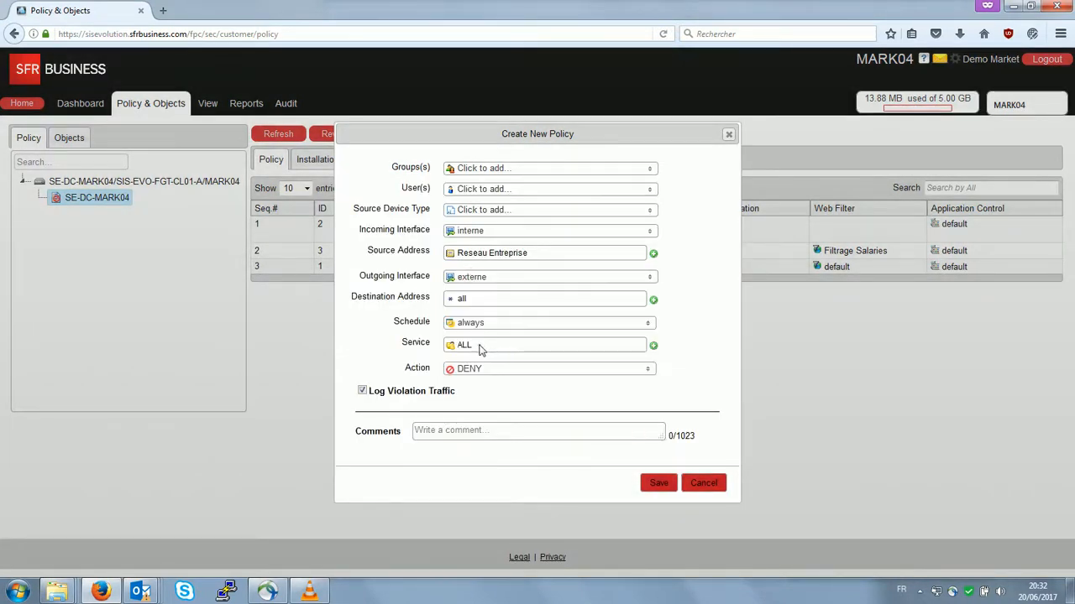
Search the services for web and add Web Access to the policy.
left_click(653, 345)
left_click(647, 206)
type("web")
left_click(559, 238)
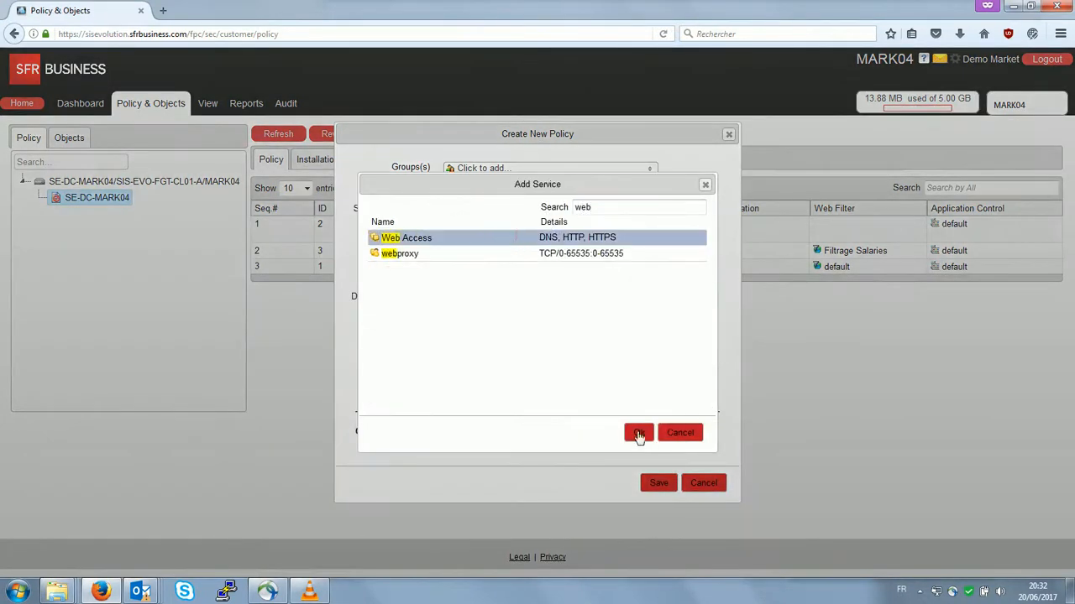
left_click(639, 432)
Search the services for em and add Email Access to the policy.
left_click(653, 345)
left_click(588, 207)
type("em")
double_click(430, 238)
left_click(639, 433)
Search the services for ftp, add FTP to the policy, and set the policy's action to ACCEPT.
left_click(653, 366)
left_click(588, 207)
type("ftp")
left_click(398, 239)
left_click(639, 433)
left_click(646, 404)
left_click(634, 422)
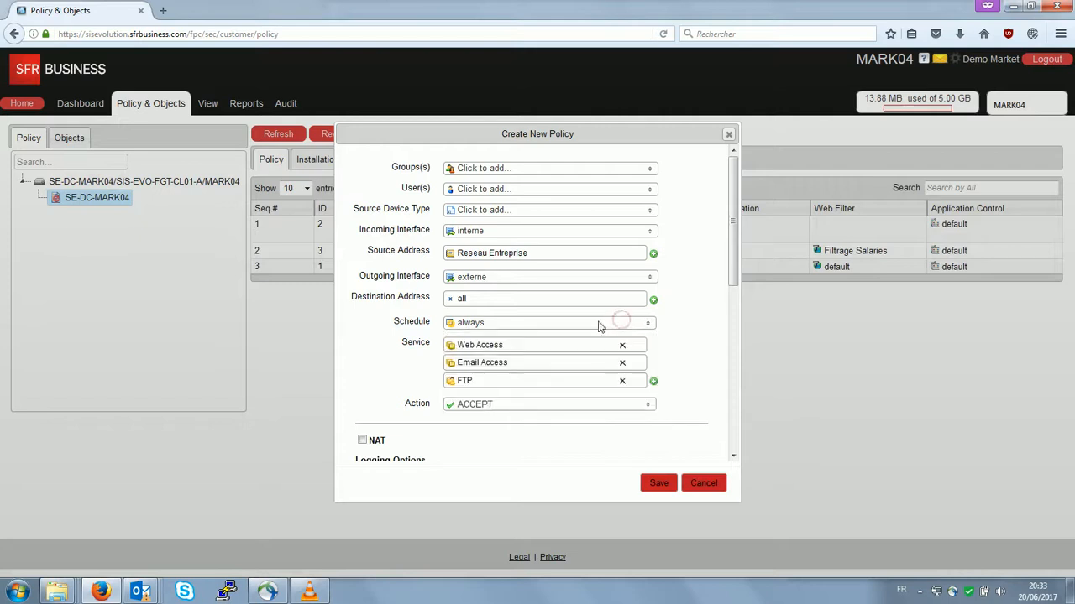
Enable NAT on the policy with IP_203.0.113.1 as its dynamic IP pool.
scroll(630, 325, "down", 3)
left_click(362, 288)
left_click(371, 327)
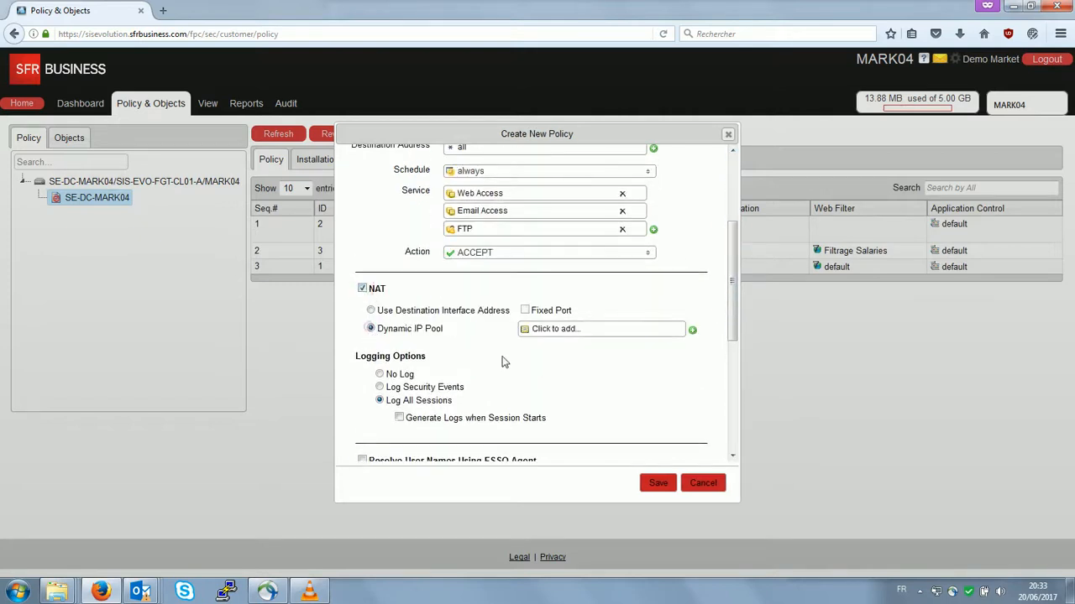
left_click(692, 324)
double_click(412, 240)
Enable the default AntiVirus and Application Control profiles, and save the policy.
left_click_drag(735, 337, 735, 434)
left_click(372, 282)
left_click(373, 319)
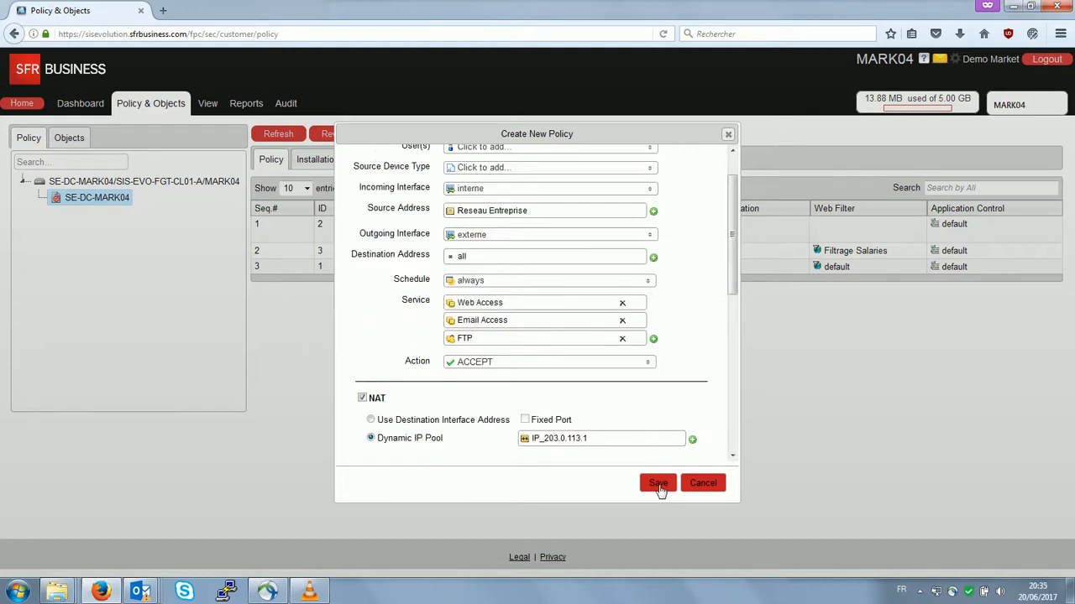
left_click(659, 493)
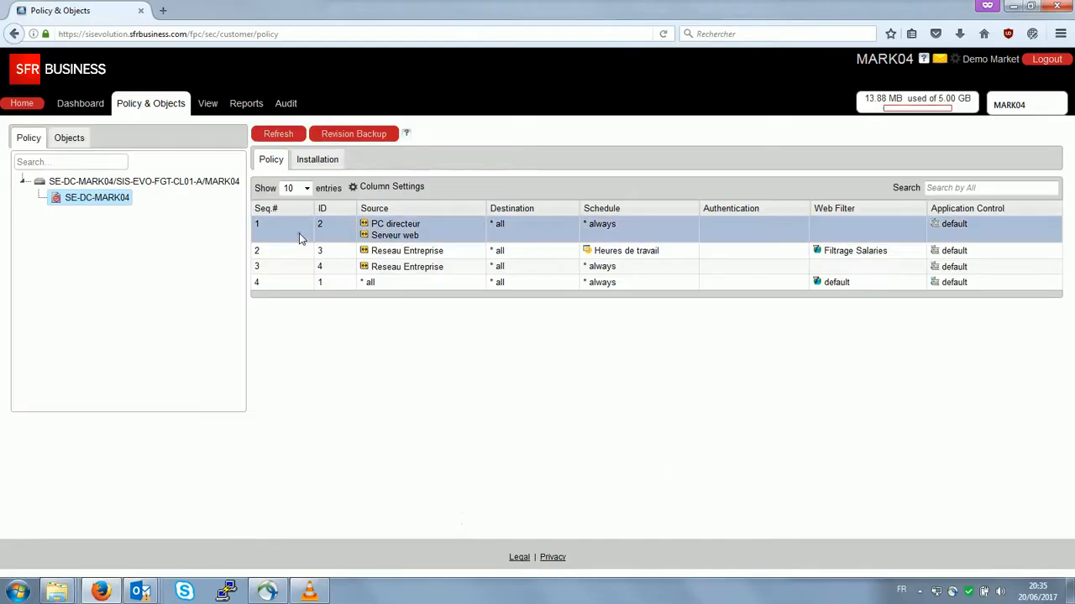
Insert a new policy above the PC directeur and Serveur web policy, with externe as incoming and interne as outgoing interface.
right_click(300, 235)
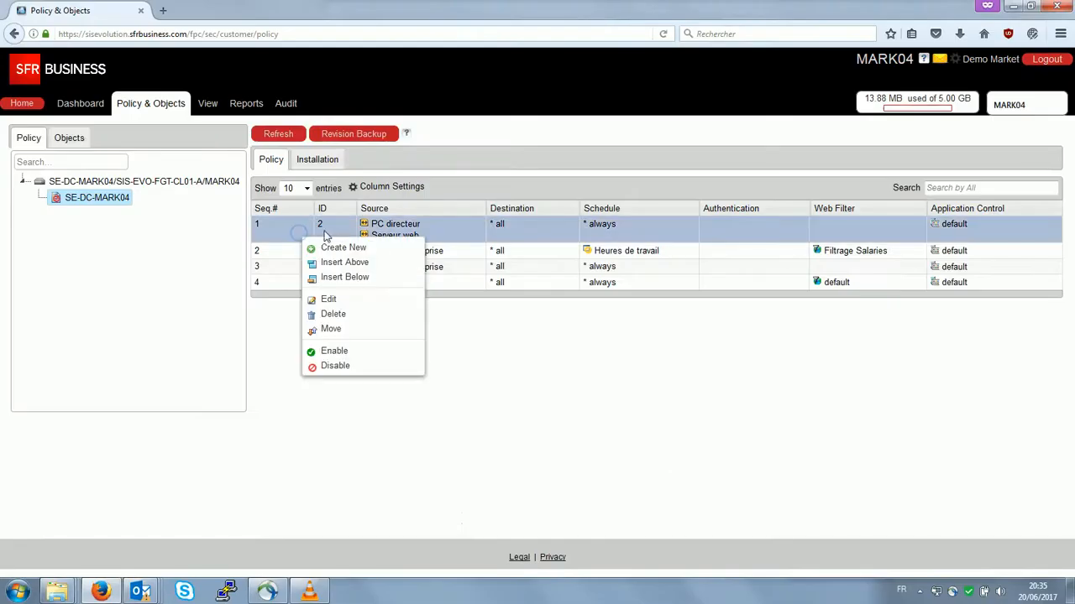
left_click(363, 264)
left_click(500, 230)
left_click(454, 267)
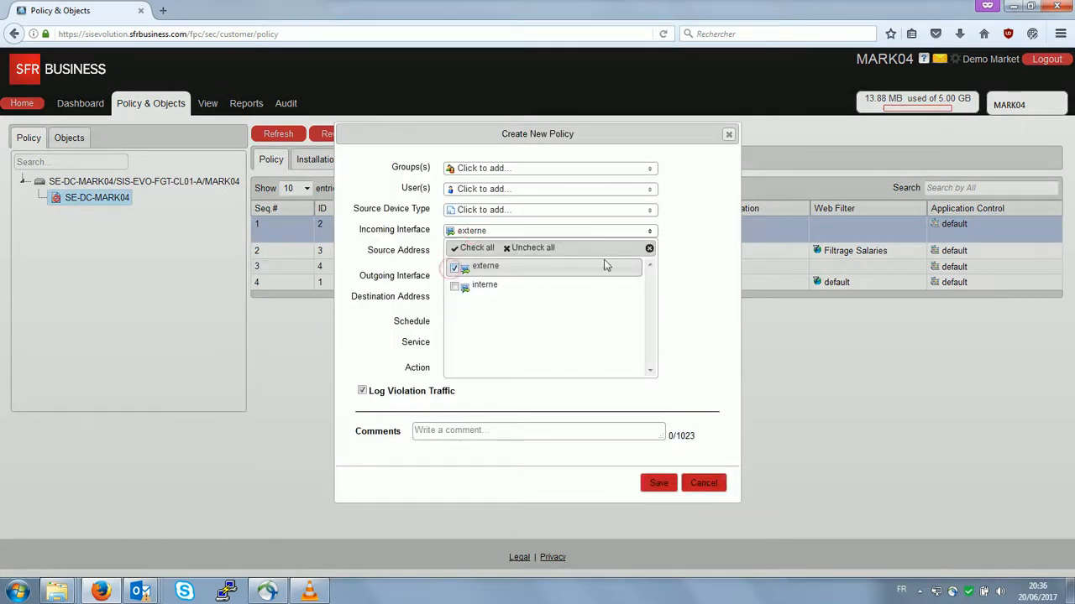
left_click(649, 249)
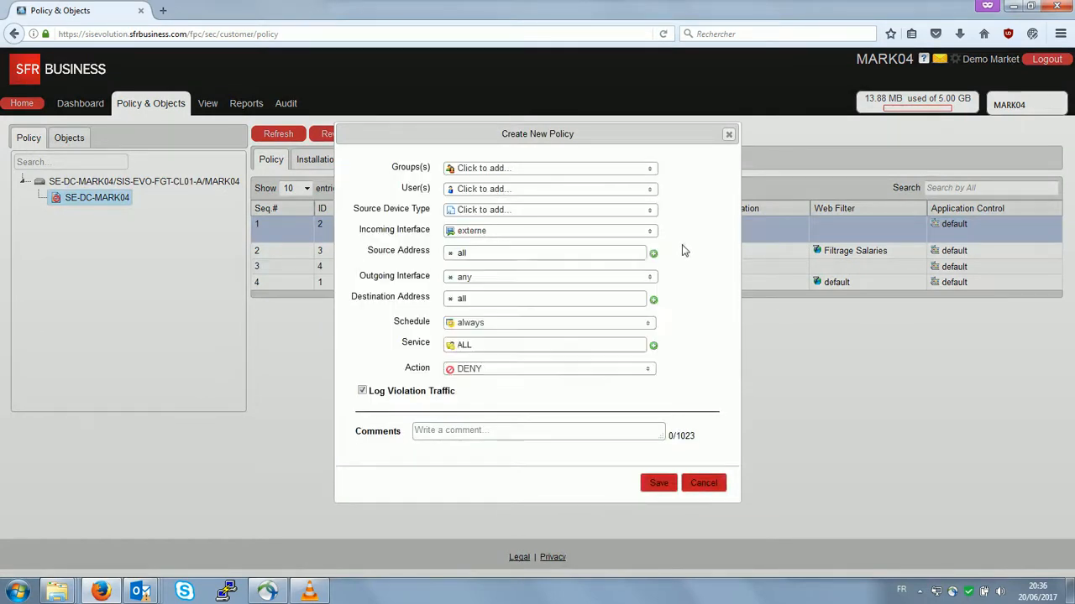
left_click(463, 277)
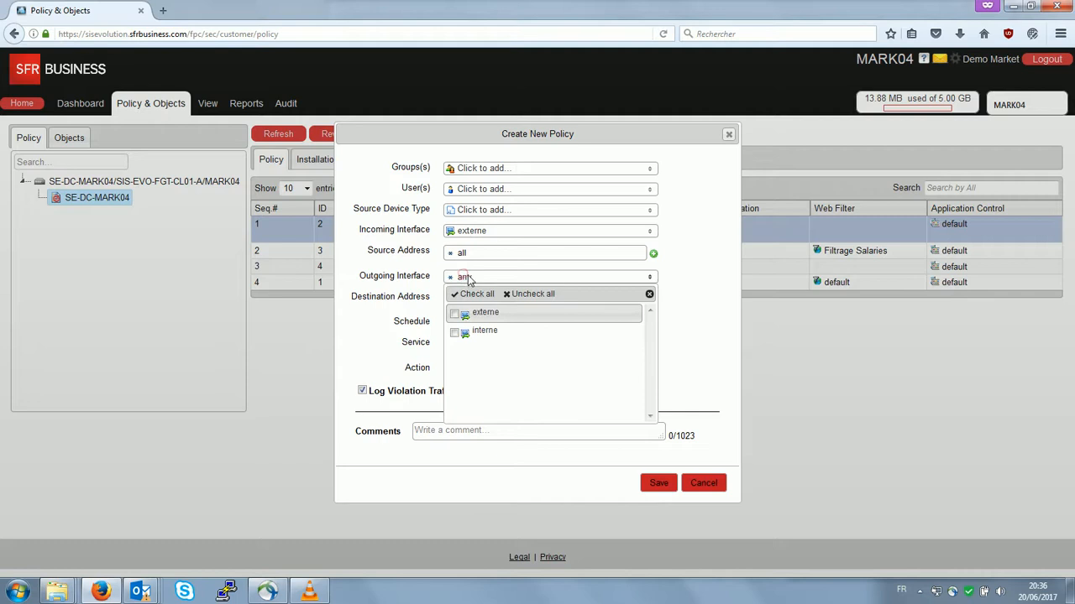
left_click(460, 334)
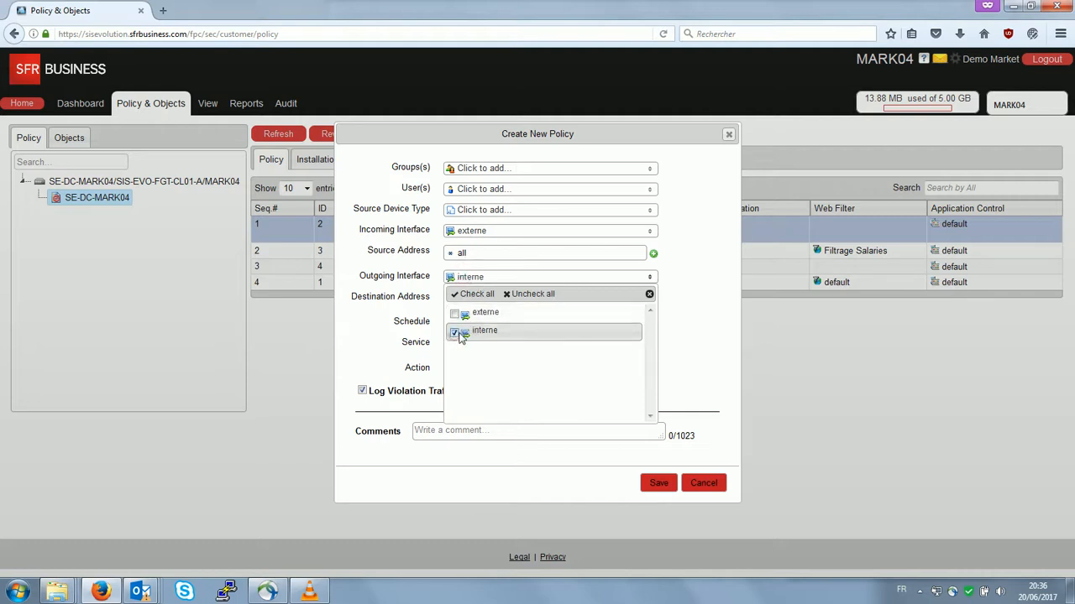
left_click(690, 302)
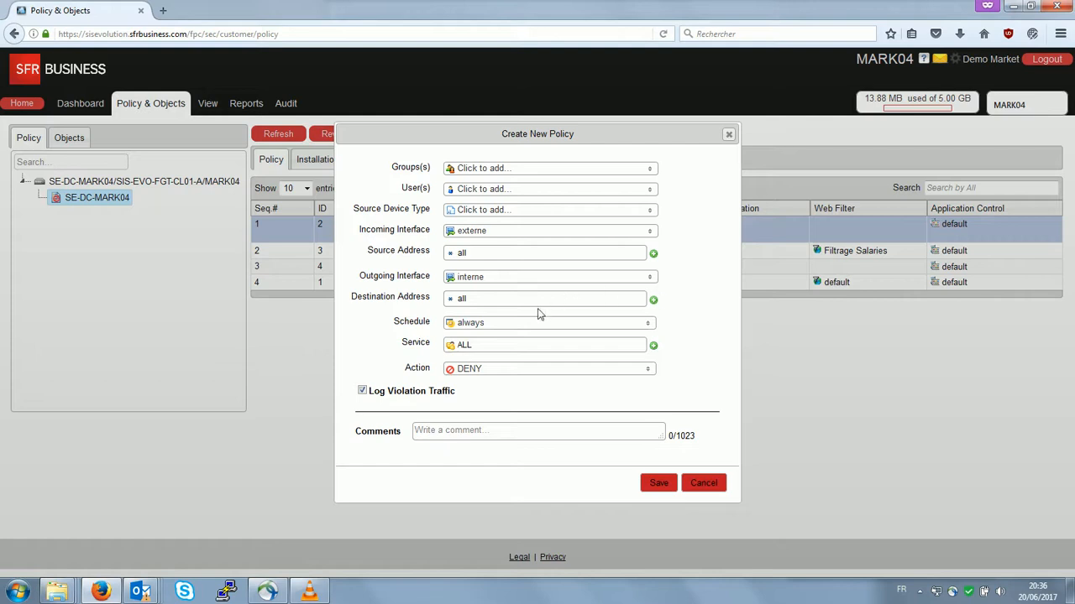
Set the new policy's destination address to VIP Serveur Web.
left_click(479, 304)
left_click(654, 301)
left_click(657, 401)
left_click(433, 237)
left_click(639, 433)
Search the services for http and set HTTP as the policy's service.
left_click(653, 345)
left_click(612, 207)
type("http")
left_click(464, 254)
left_click(639, 433)
Set the policy's action to ACCEPT and save it without NAT or security profiles.
left_click(549, 368)
left_click(479, 391)
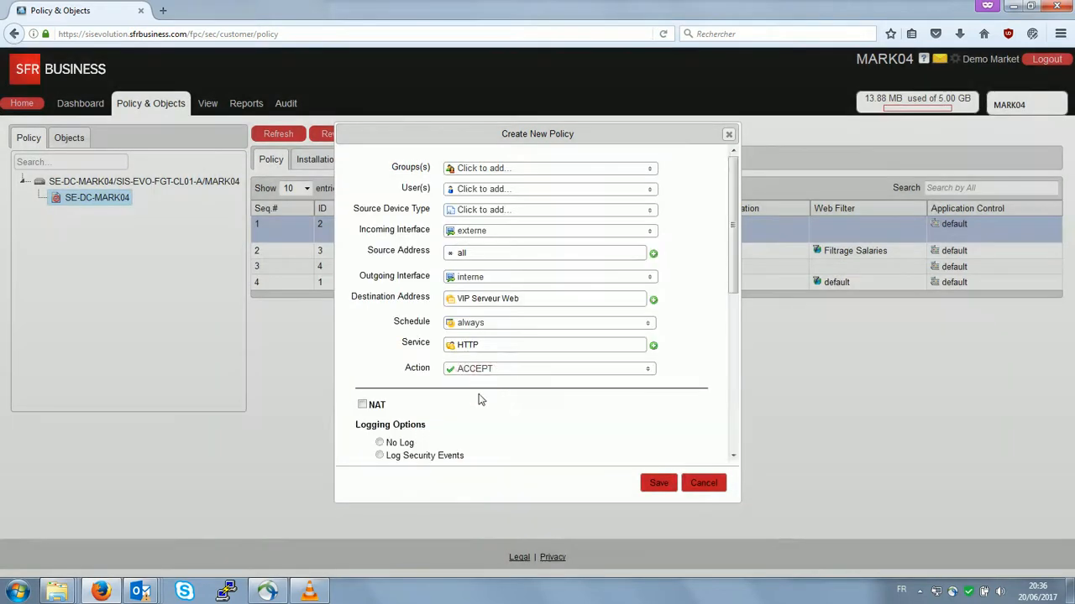
scroll(490, 301, "down", 6)
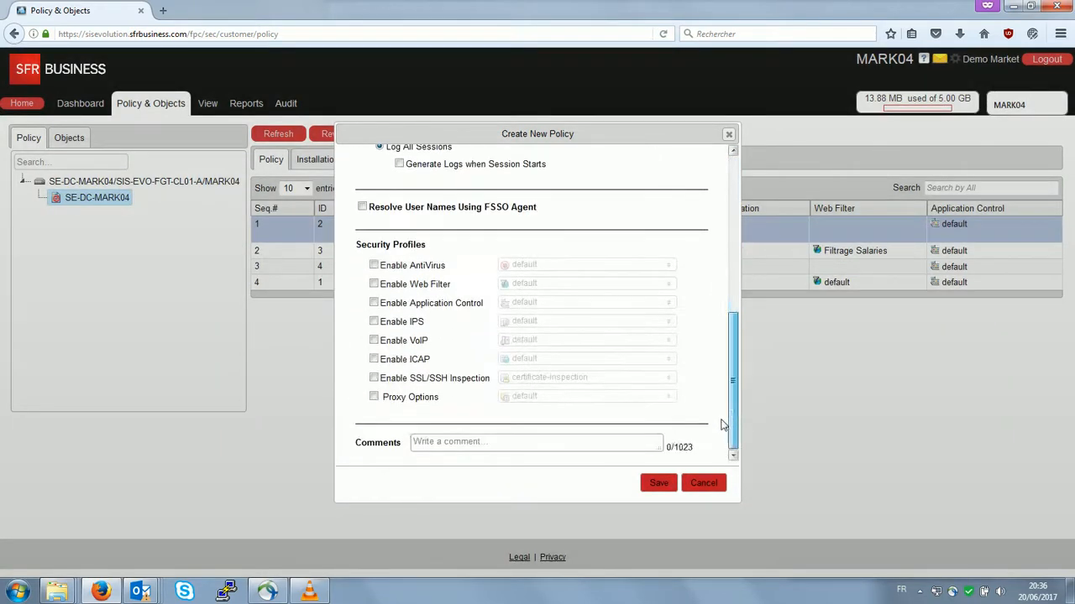
left_click(656, 484)
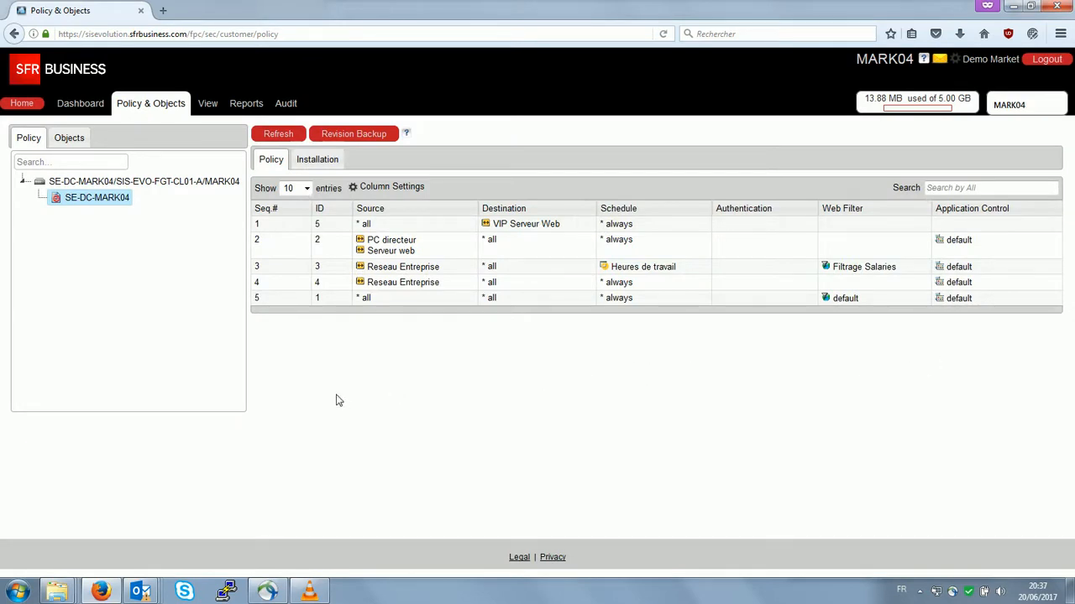
Disable the last policy in the list, the all-to-all rule with ID 1.
right_click(283, 298)
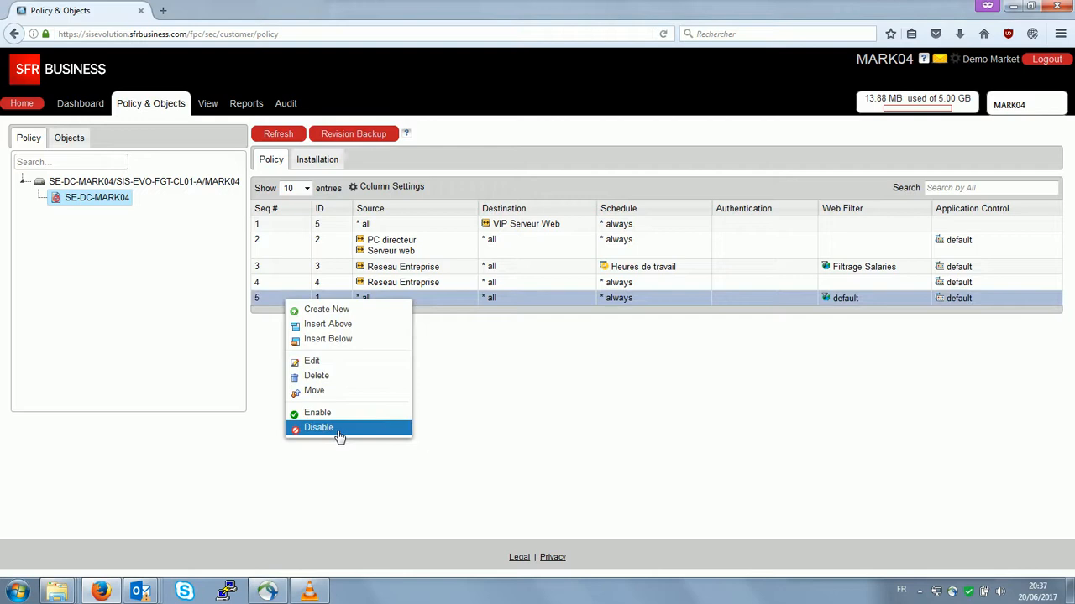
left_click(326, 430)
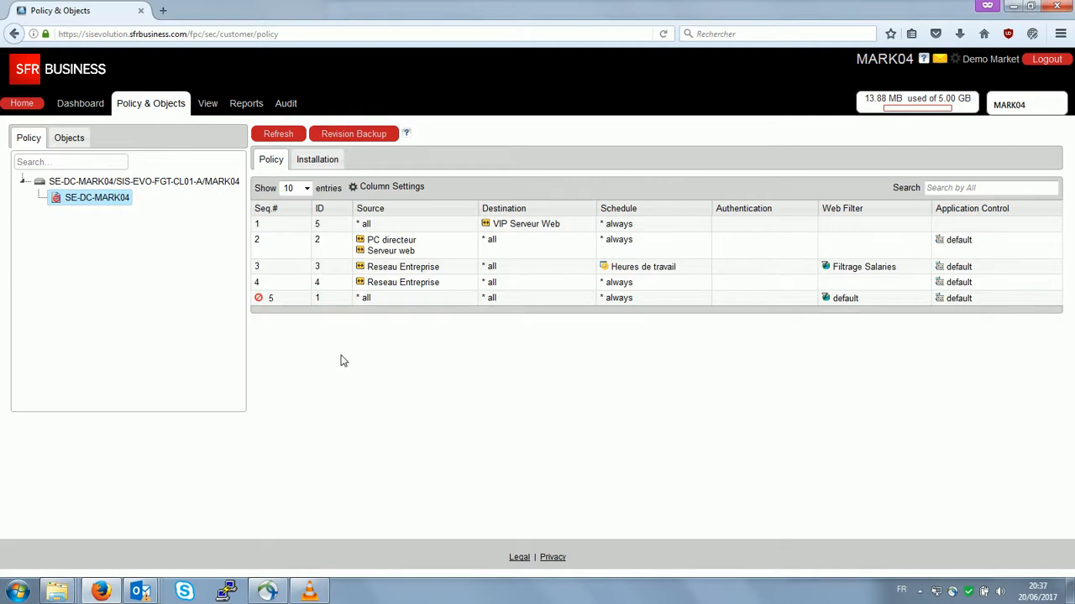
Install the modified policy package on the target SIS-EVO-FGT-CL01-A[MARK04] and check the package's status.
left_click(326, 161)
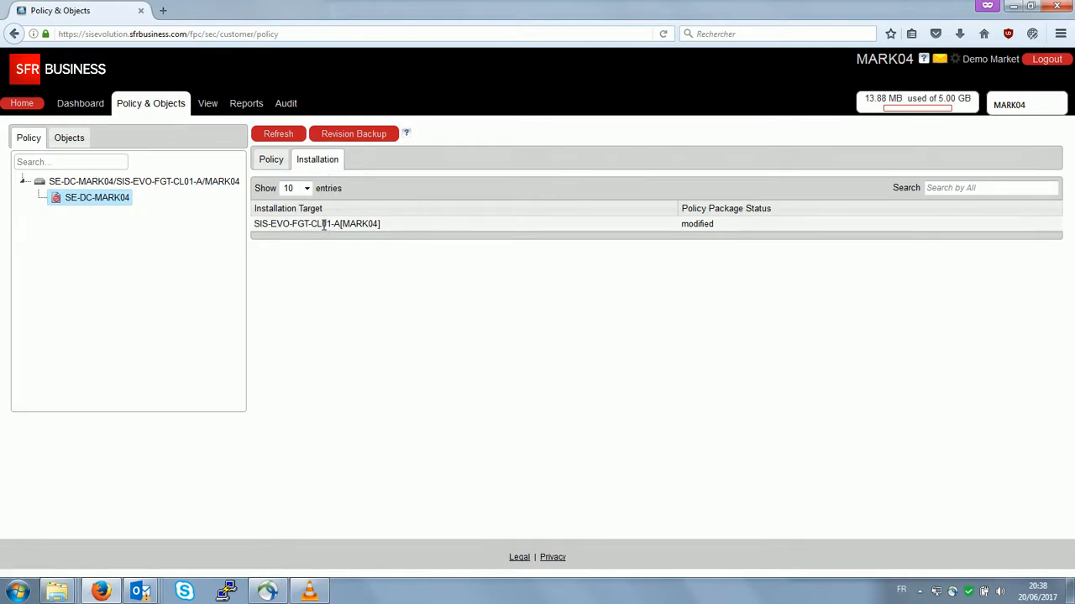
right_click(324, 224)
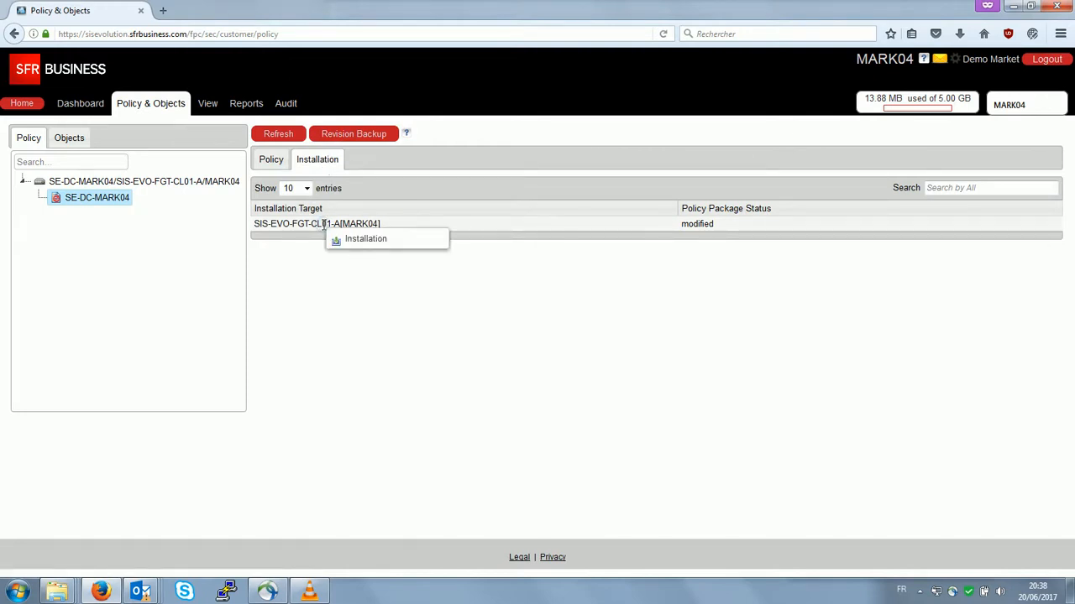
left_click(362, 240)
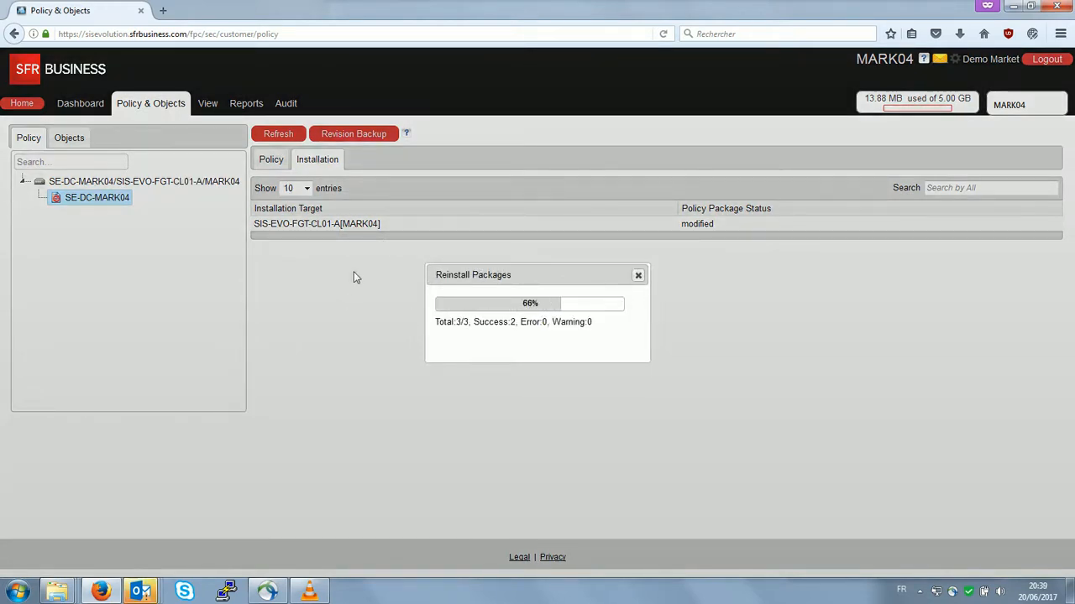
left_click(608, 348)
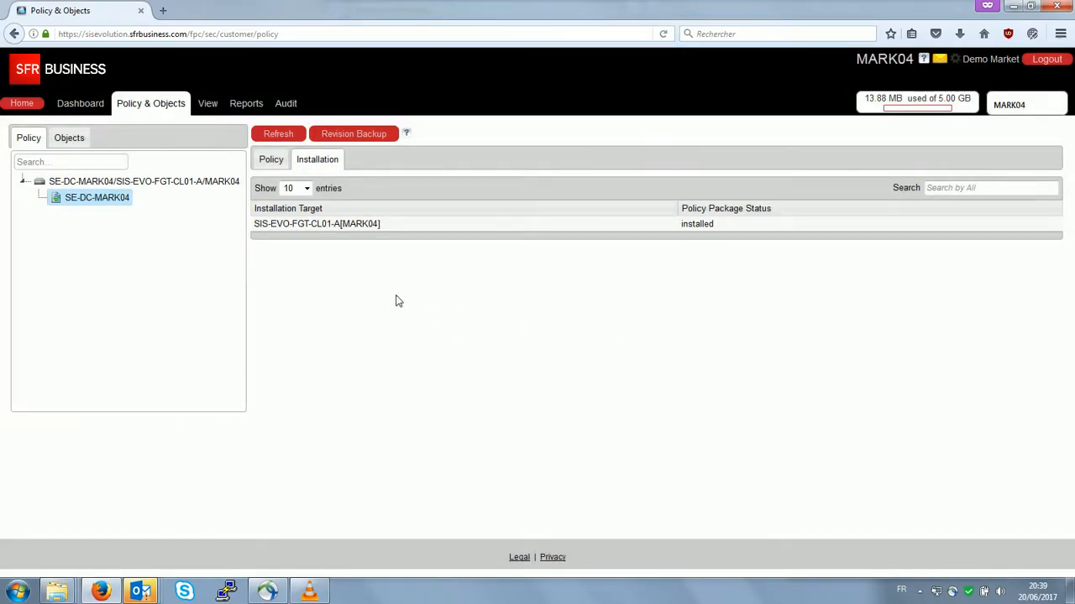
mouse_move(55, 201)
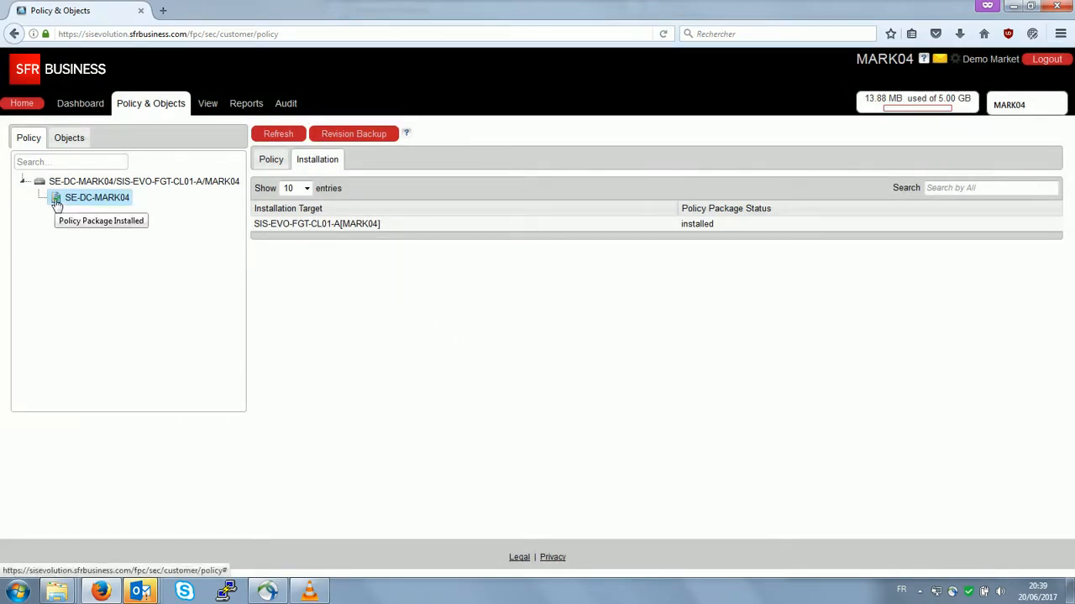